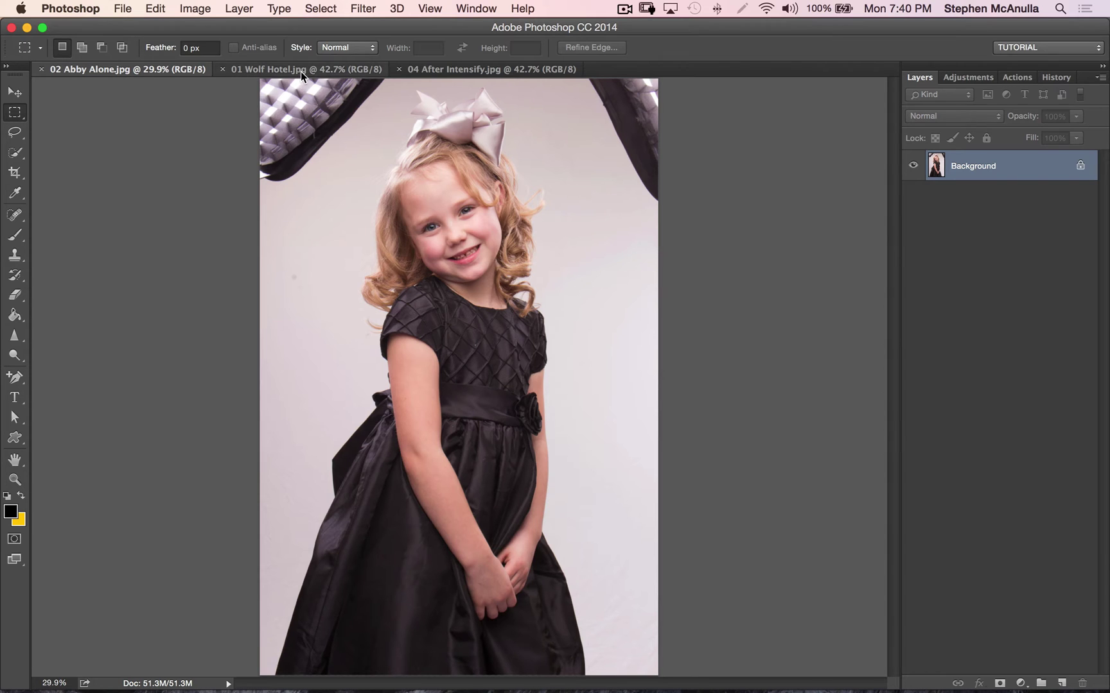
Compare the source portrait, the 01 Wolf Hotel.jpg background and the finished 04 After Intensify.jpg composite, ending on the portrait
left_click(302, 72)
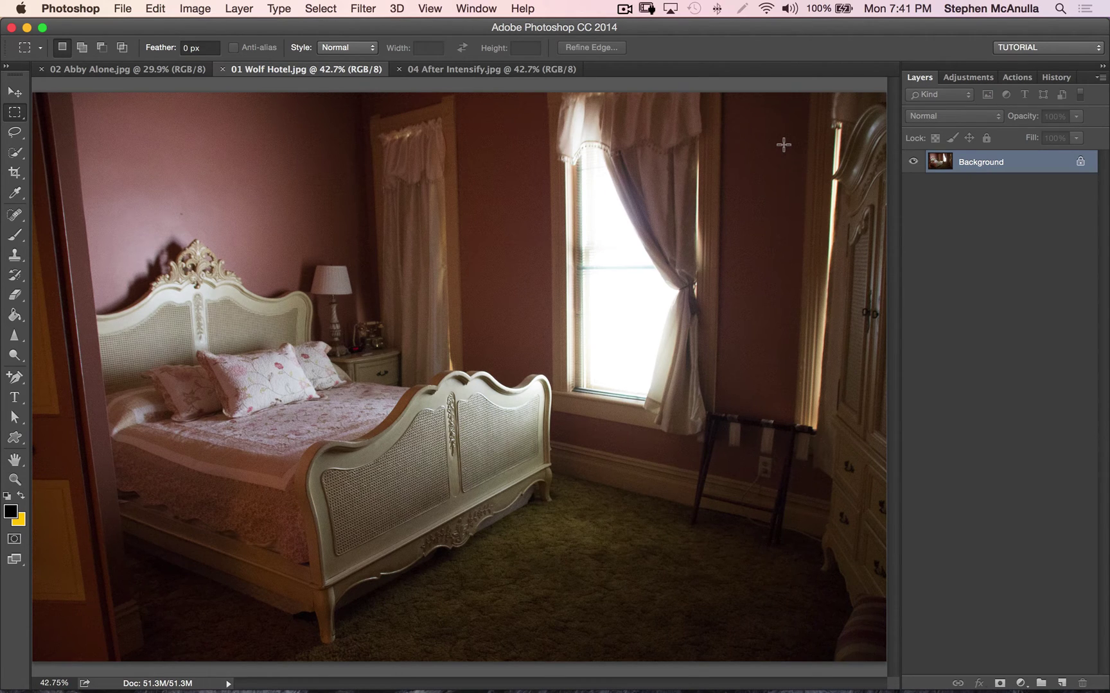
left_click(453, 64)
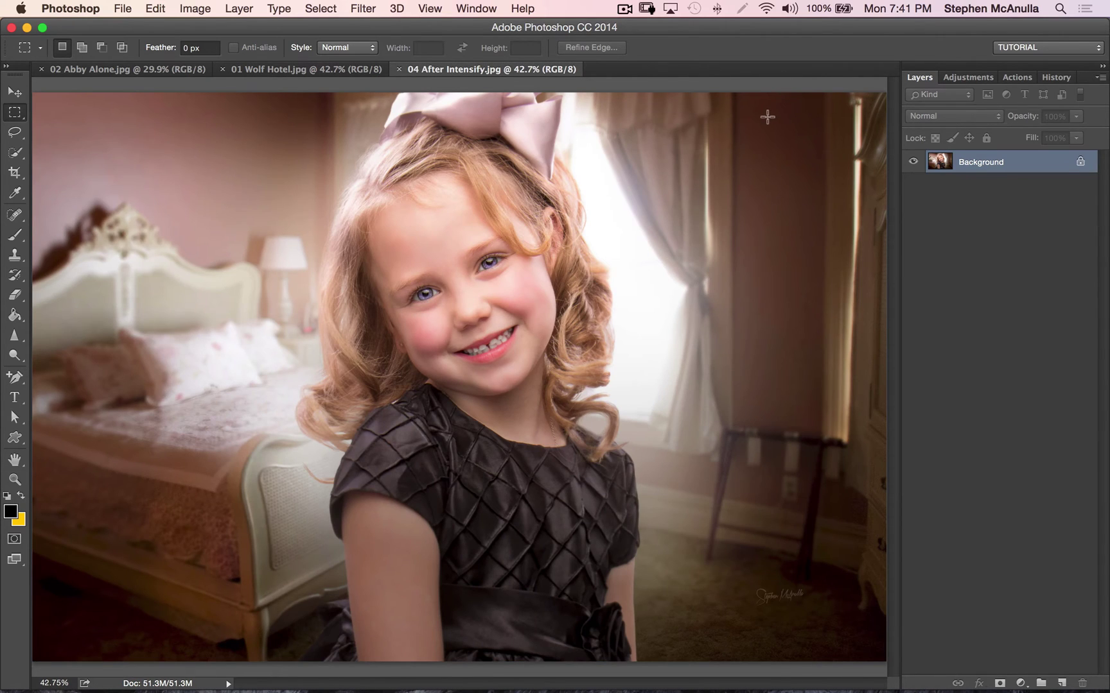
left_click(274, 65)
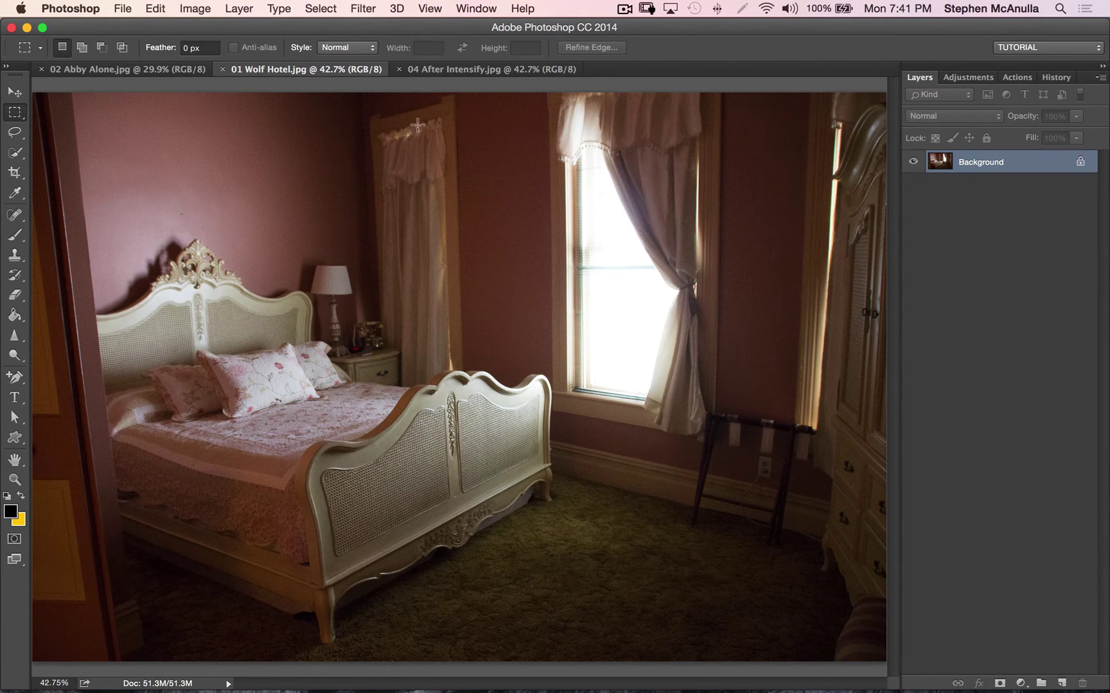
left_click(458, 70)
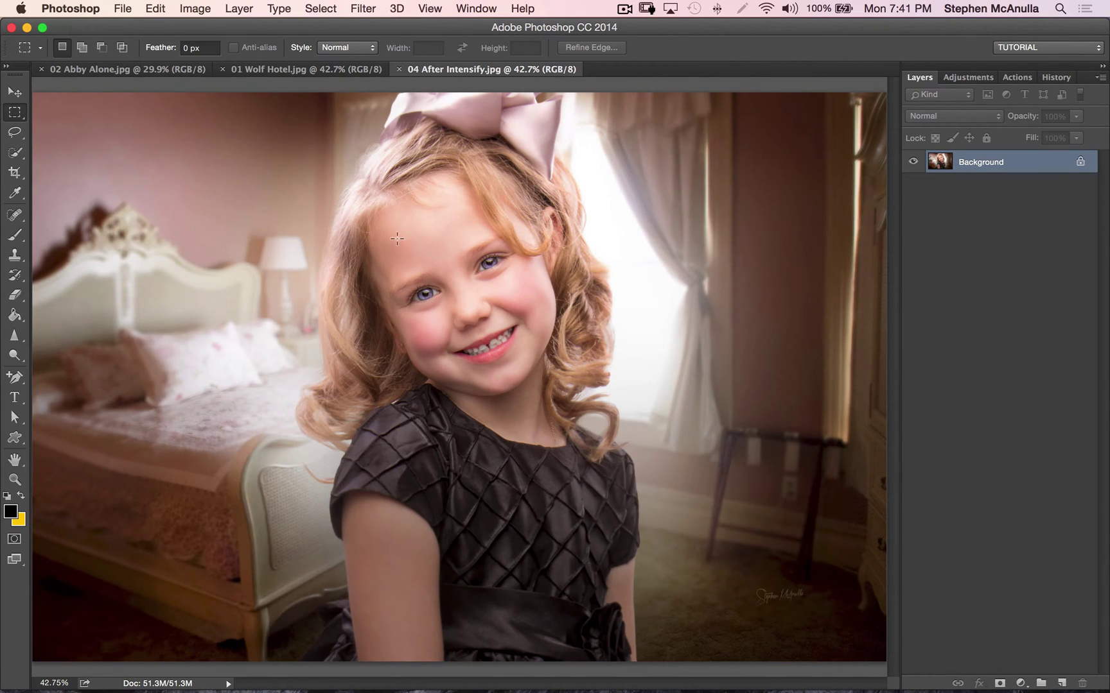
left_click(316, 68)
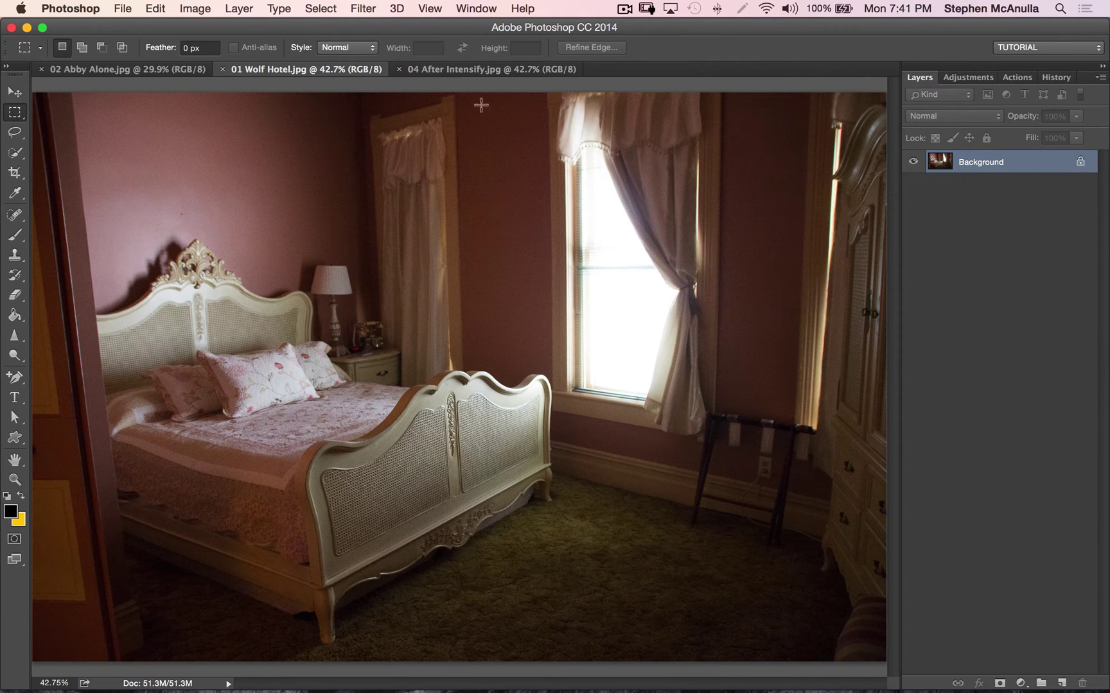
left_click(474, 69)
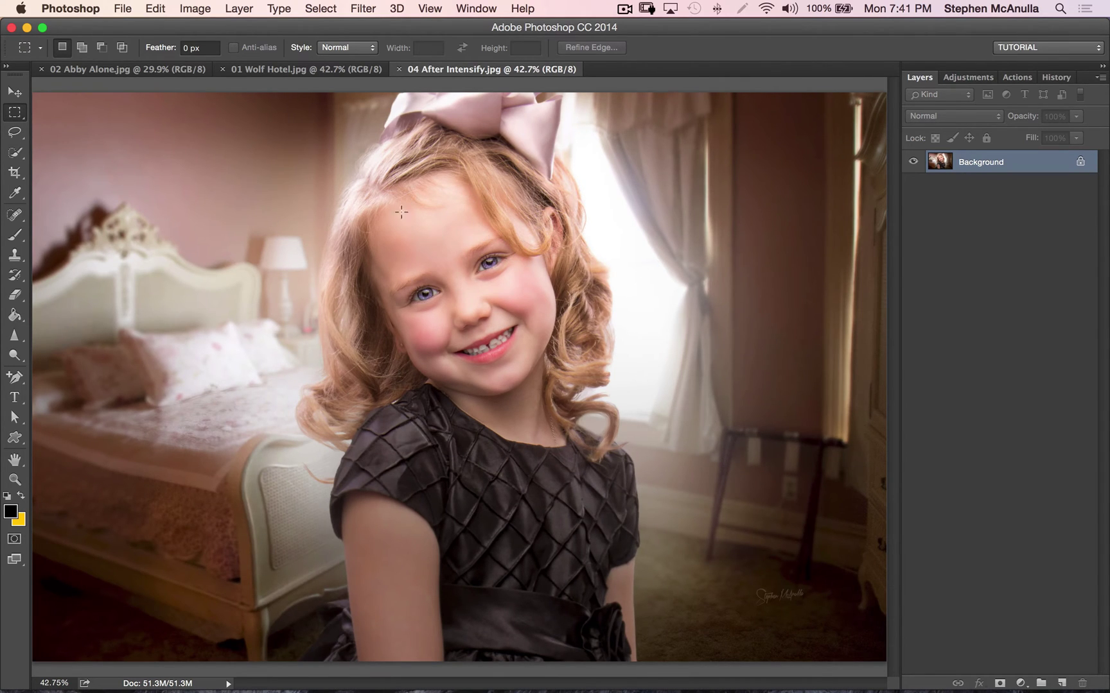
left_click(183, 70)
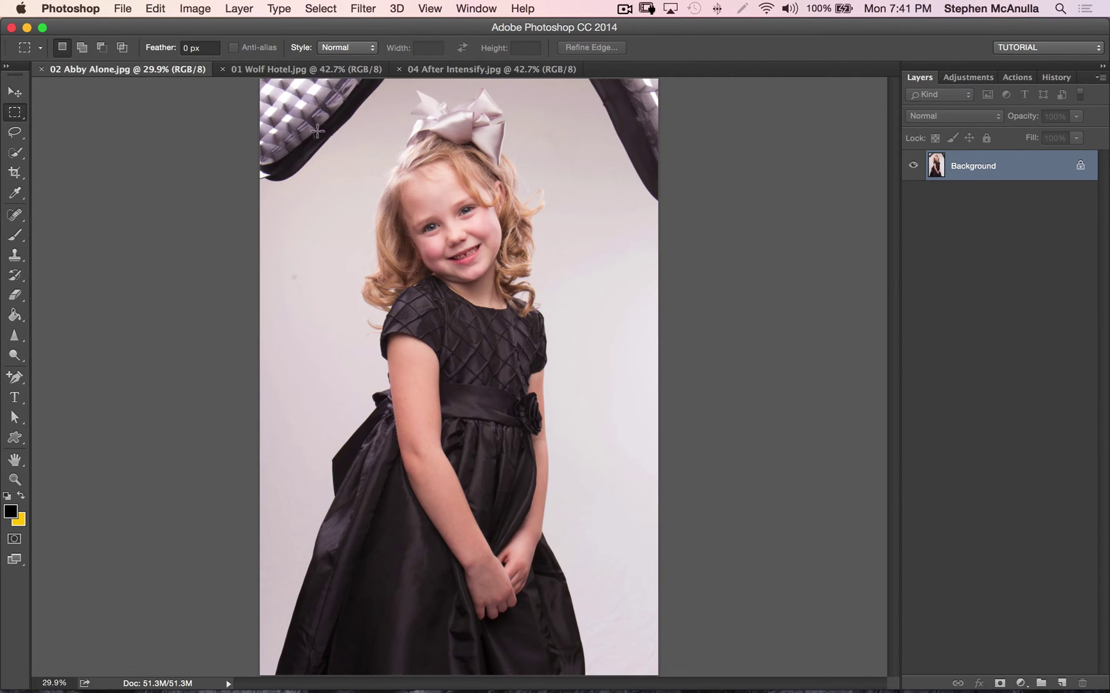
Select the girl's dress, arms and hands with the Quick Selection Tool, enlarging the brush size to 512
left_click(15, 153)
left_click(14, 153)
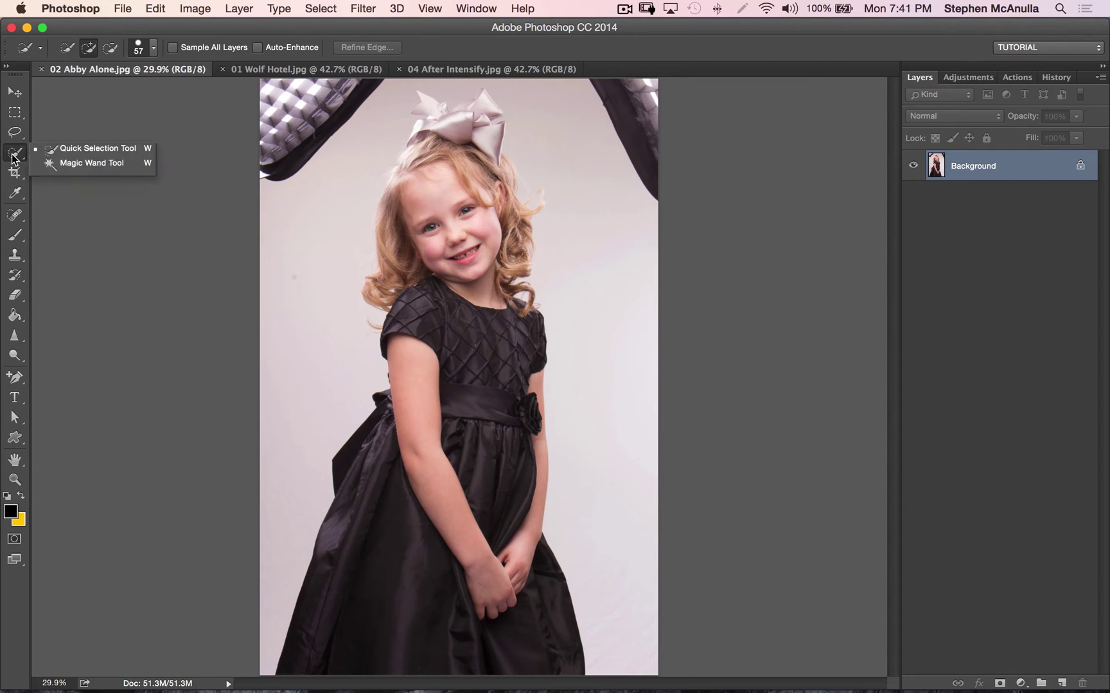
left_click(70, 148)
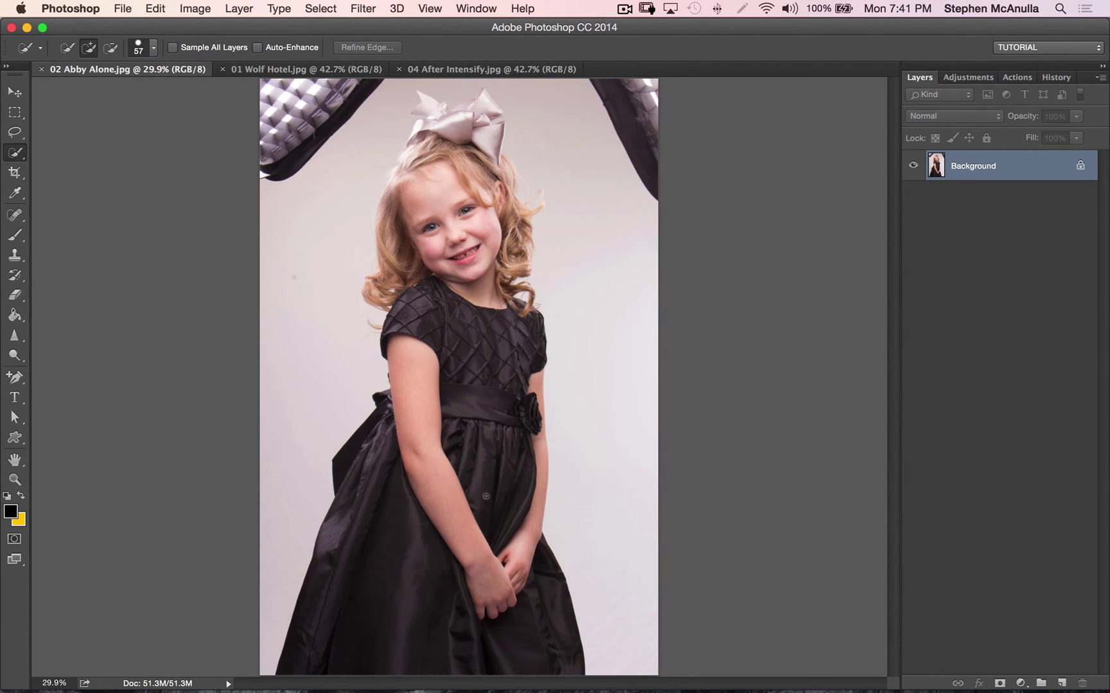
mouse_move(392, 573)
left_mouse_down()
mouse_move(445, 568)
mouse_move(414, 574)
left_mouse_up()
mouse_move(302, 668)
left_mouse_down()
mouse_move(457, 411)
mouse_move(453, 350)
mouse_move(435, 315)
mouse_move(451, 329)
left_mouse_up()
mouse_move(463, 459)
left_mouse_down()
mouse_move(478, 401)
mouse_move(495, 397)
mouse_move(504, 553)
left_mouse_up()
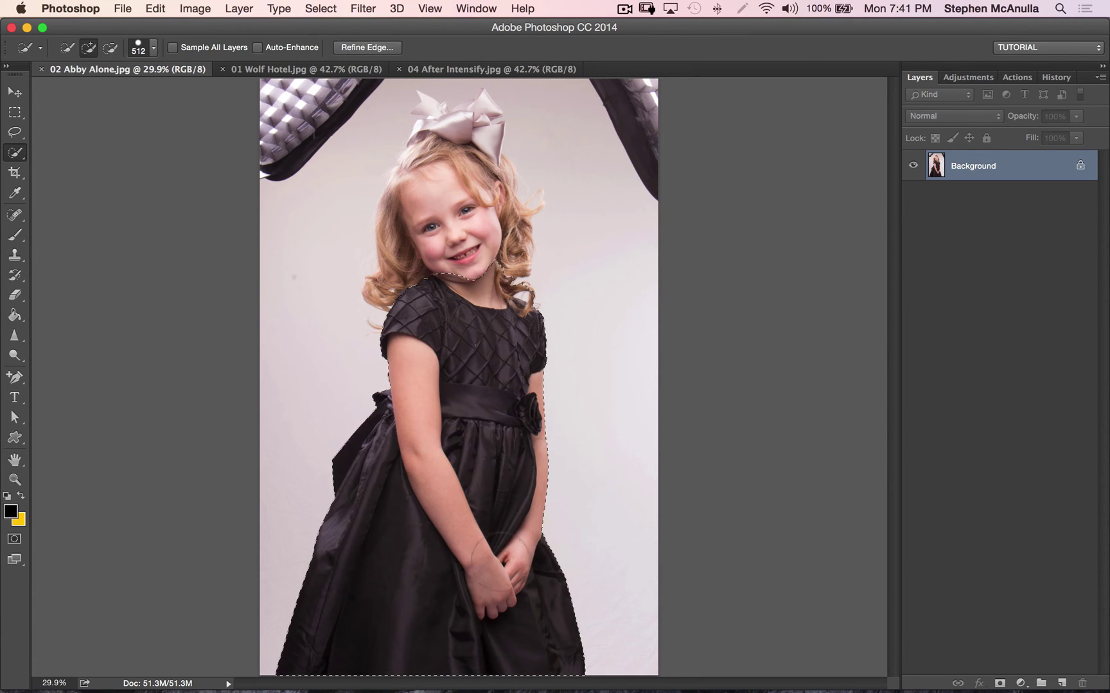
Extend the selection over the face, hair and bow with smaller brushes, and remove the stray background above the bow
mouse_move(425, 271)
left_mouse_down("ctrl+alt")
mouse_move(437, 276)
mouse_move(377, 300)
mouse_move(424, 132)
mouse_move(477, 148)
mouse_move(473, 122)
left_mouse_up("ctrl+alt")
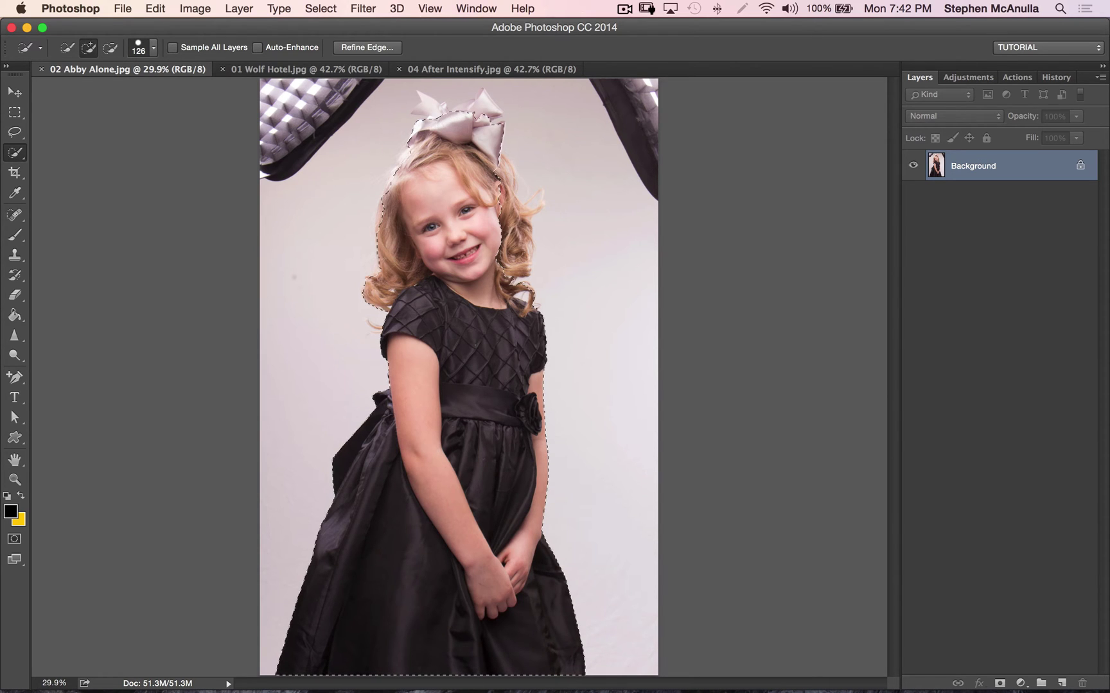
mouse_move(507, 209)
left_mouse_down()
mouse_move(518, 218)
mouse_move(514, 252)
mouse_move(541, 212)
mouse_move(529, 216)
left_mouse_up()
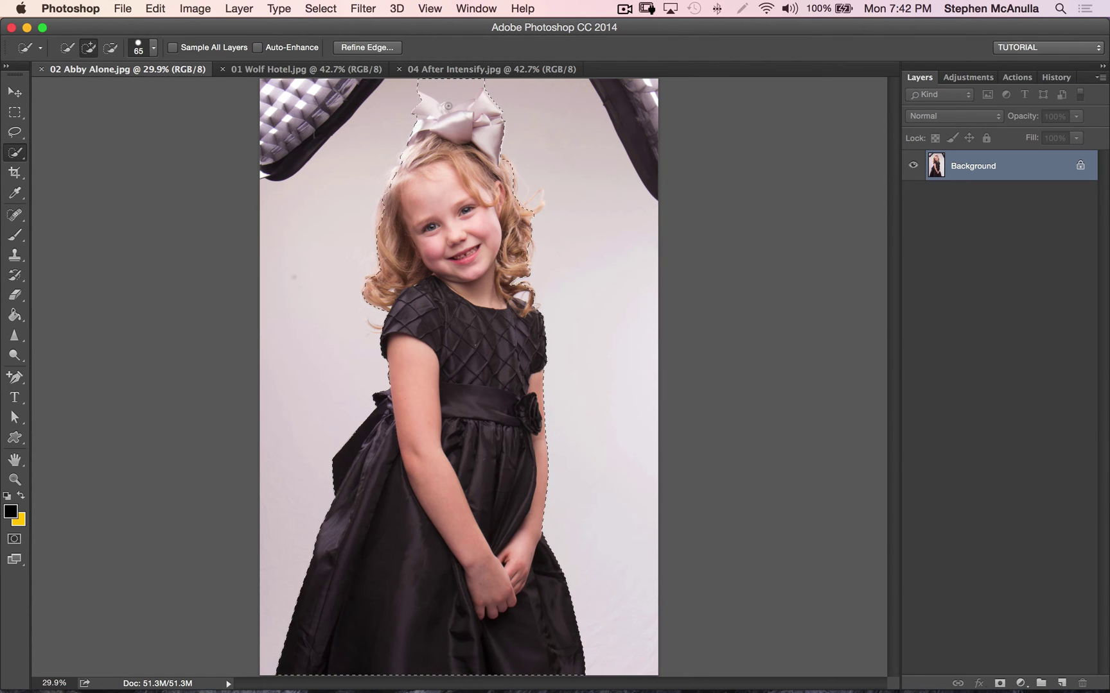
key("alt")
Try the selection as a layer mask and inspect the cut-out edges around the hair, bow and dress at 100% zoom
left_click(999, 683)
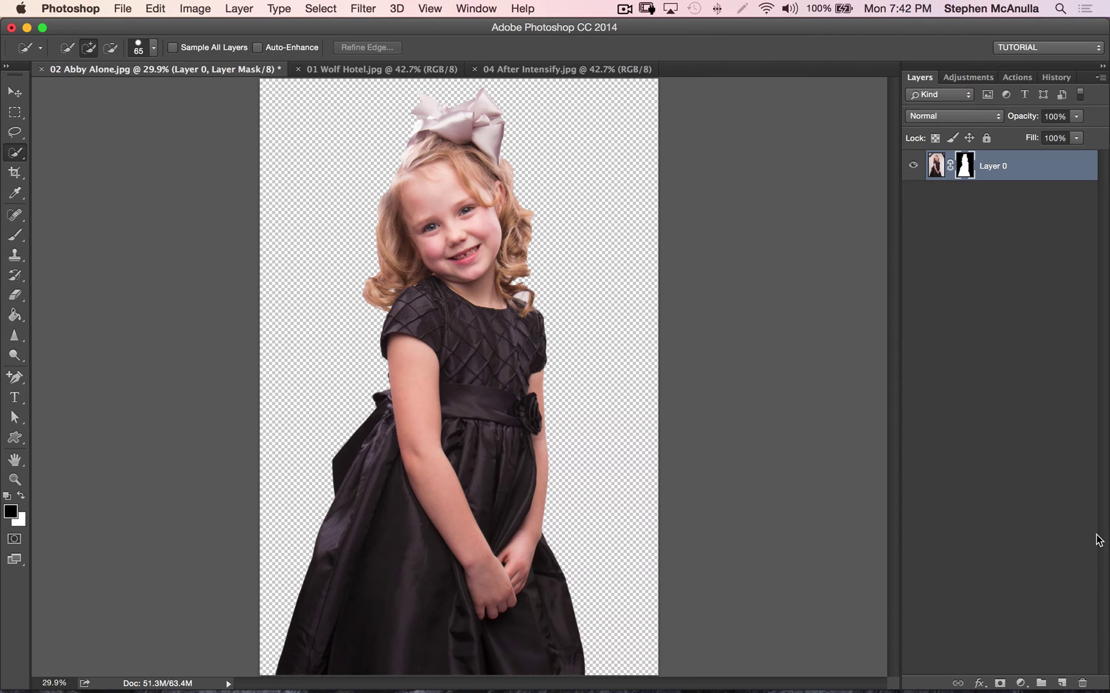
key("super+minus")
key("super+minus")
key("super+minus")
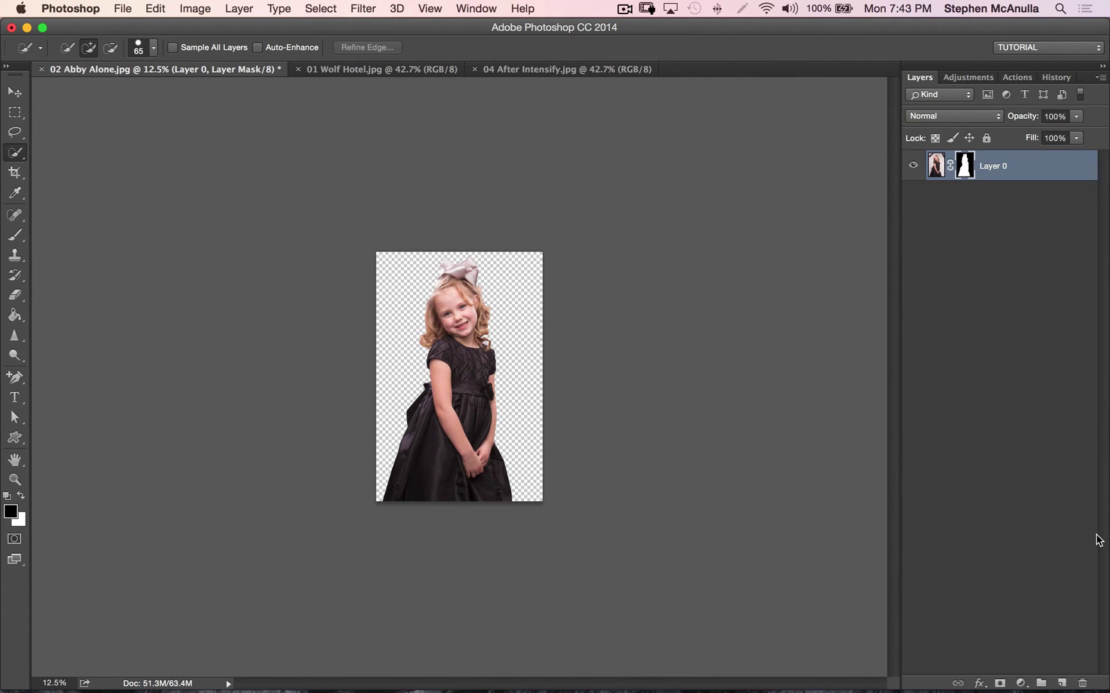
key("super+plus")
key("super+plus")
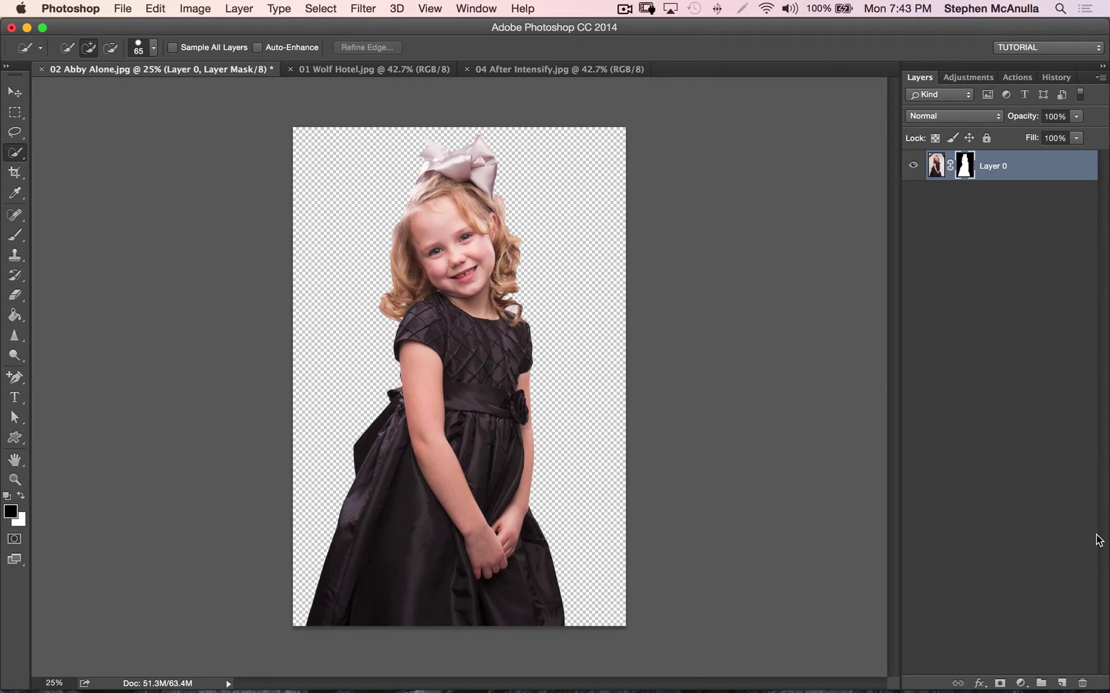
key("super+plus")
key("super+plus")
key("super+plus")
key("super+plus")
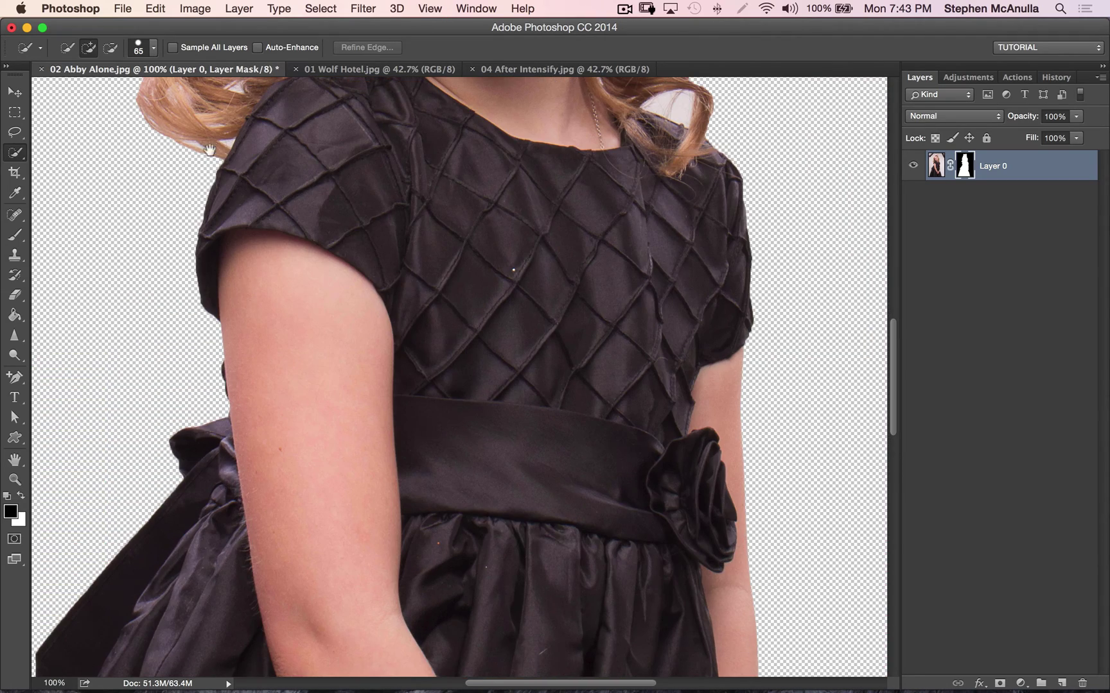
left_click_drag(210, 150, 350, 553)
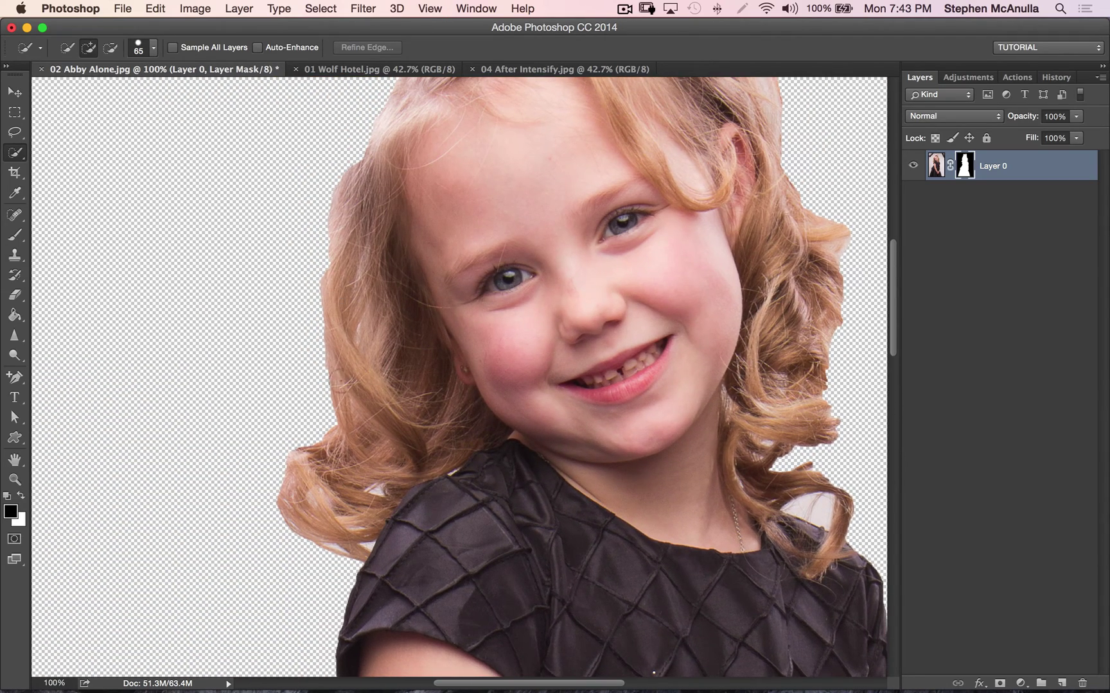
left_click_drag(414, 173, 390, 346)
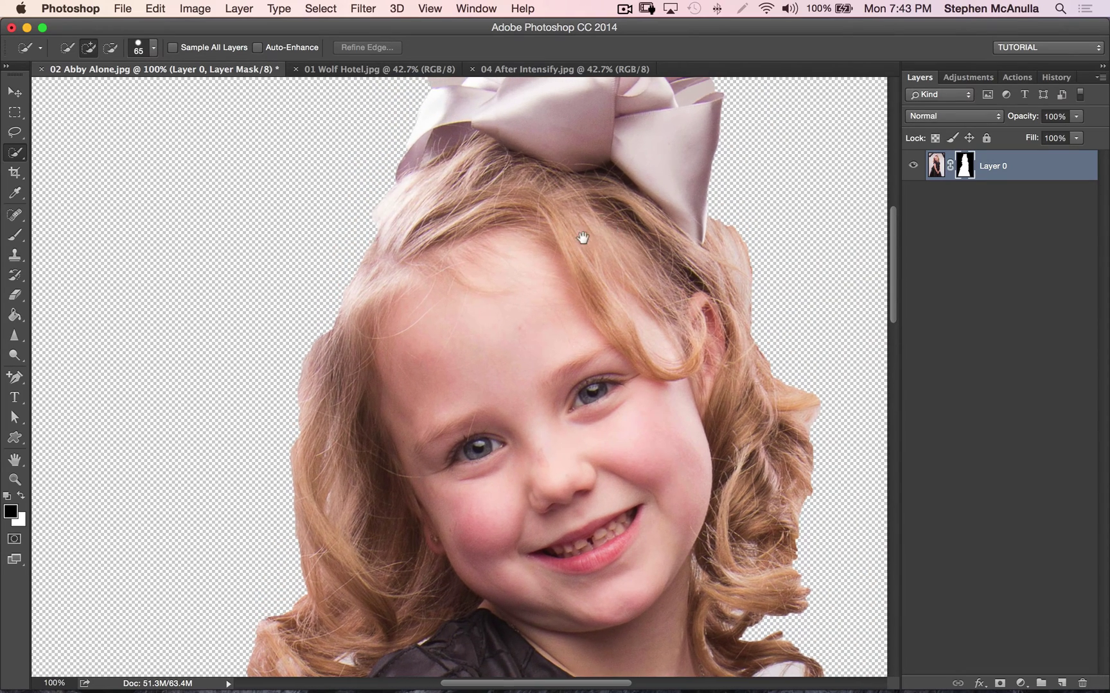
scroll(583, 237, "down", 15)
scroll(582, 238, "right", 10)
scroll(488, 288, "down", 1)
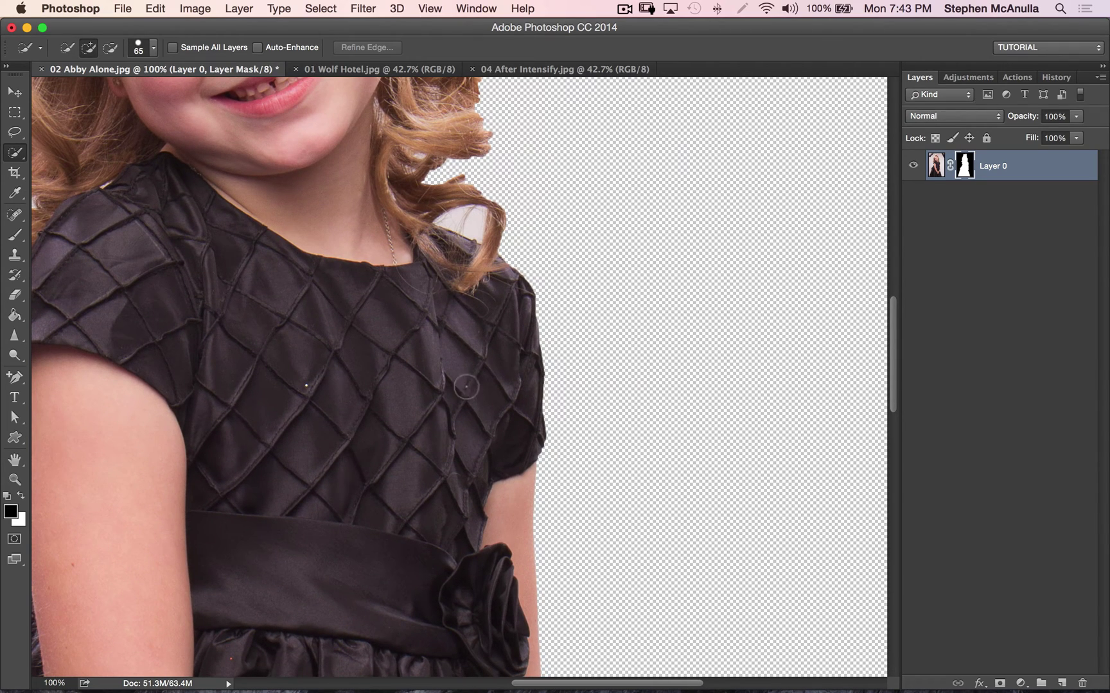
scroll(466, 387, "down", 5)
key("super+0")
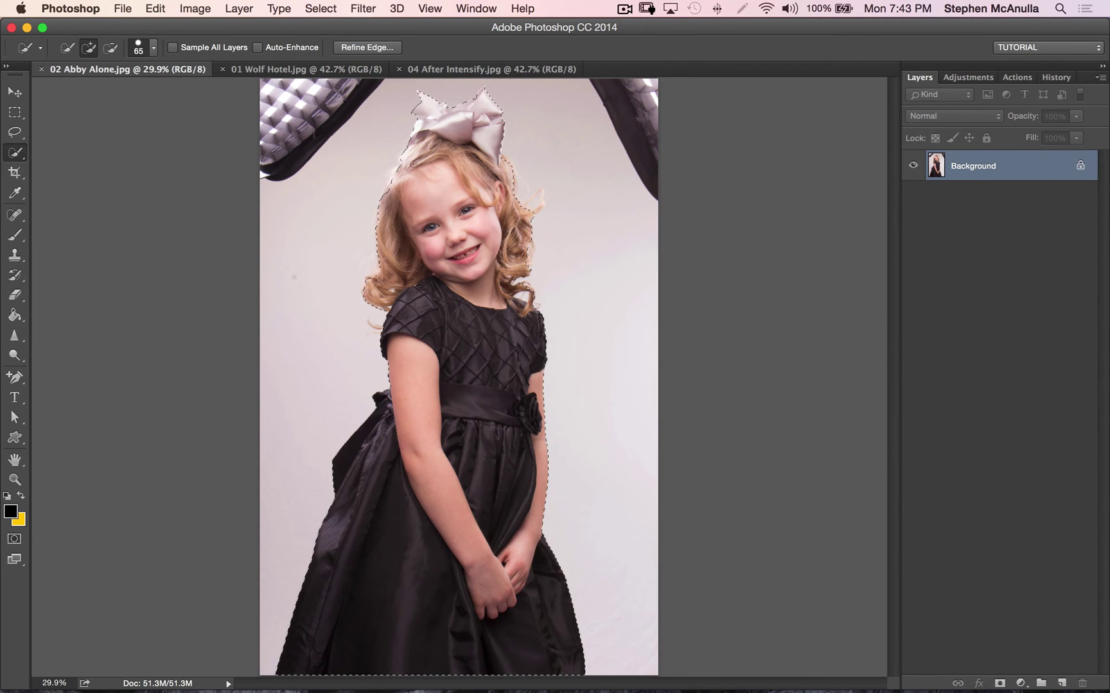
Start Refine Edge on the selection, preview it as a red Overlay and place the dialog clear of the girl
left_click(378, 47)
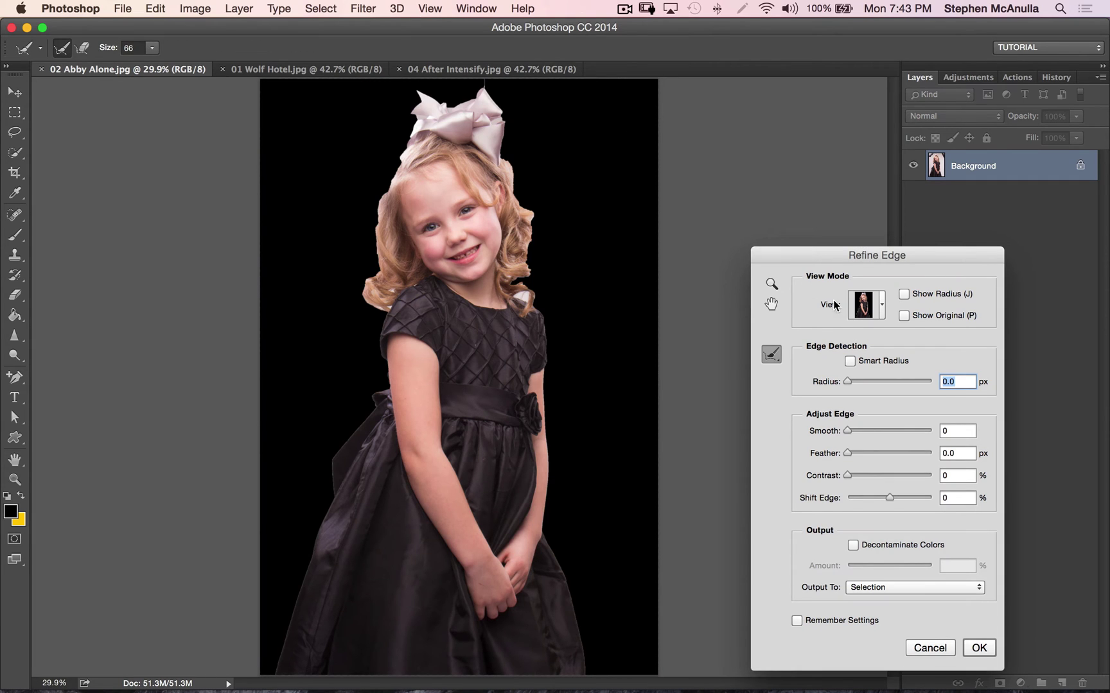
left_click(881, 305)
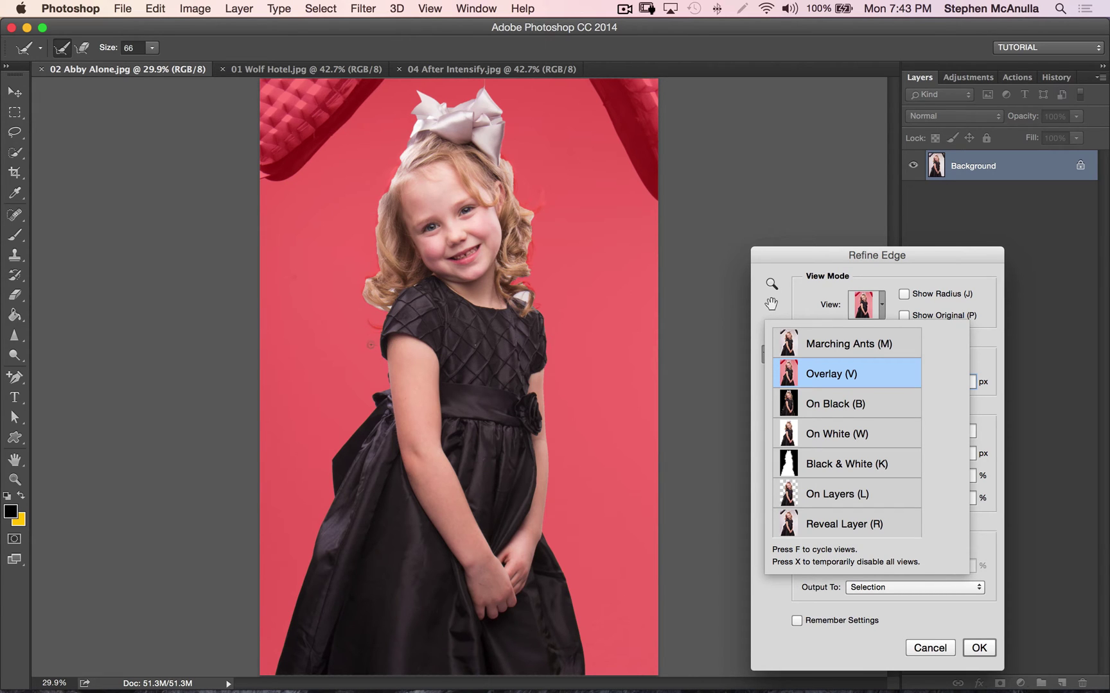
left_click_drag(838, 256, 772, 158)
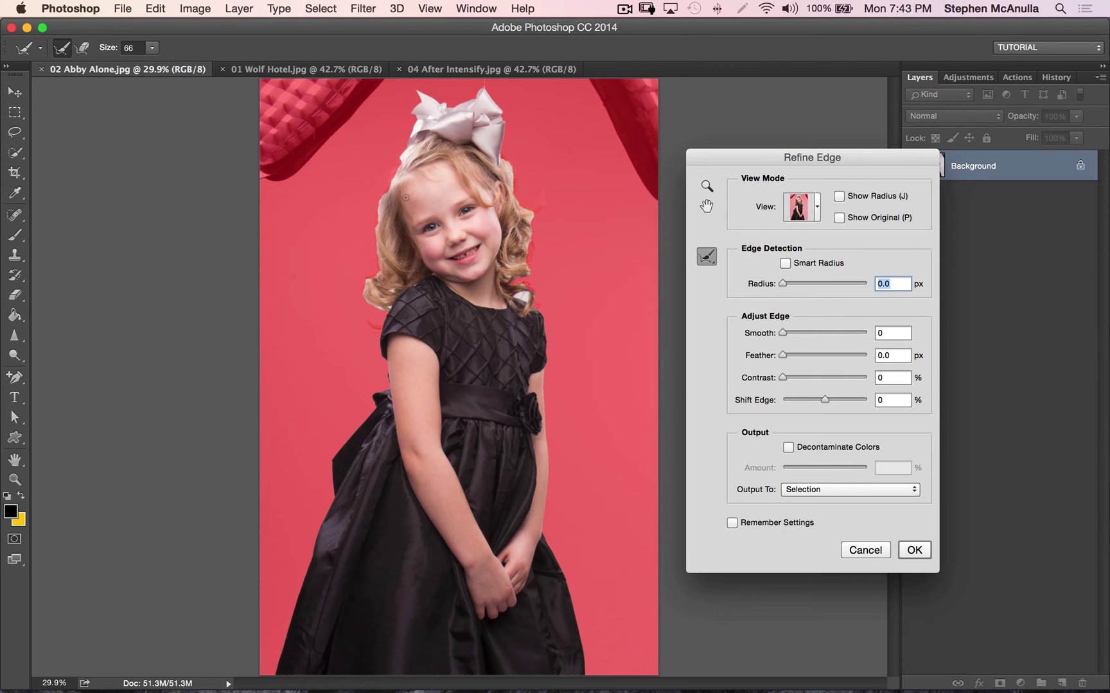
Refine the left edge of the hair from the bow down to the curls using the Refine Radius brush at size 85
key("super+alt+0")
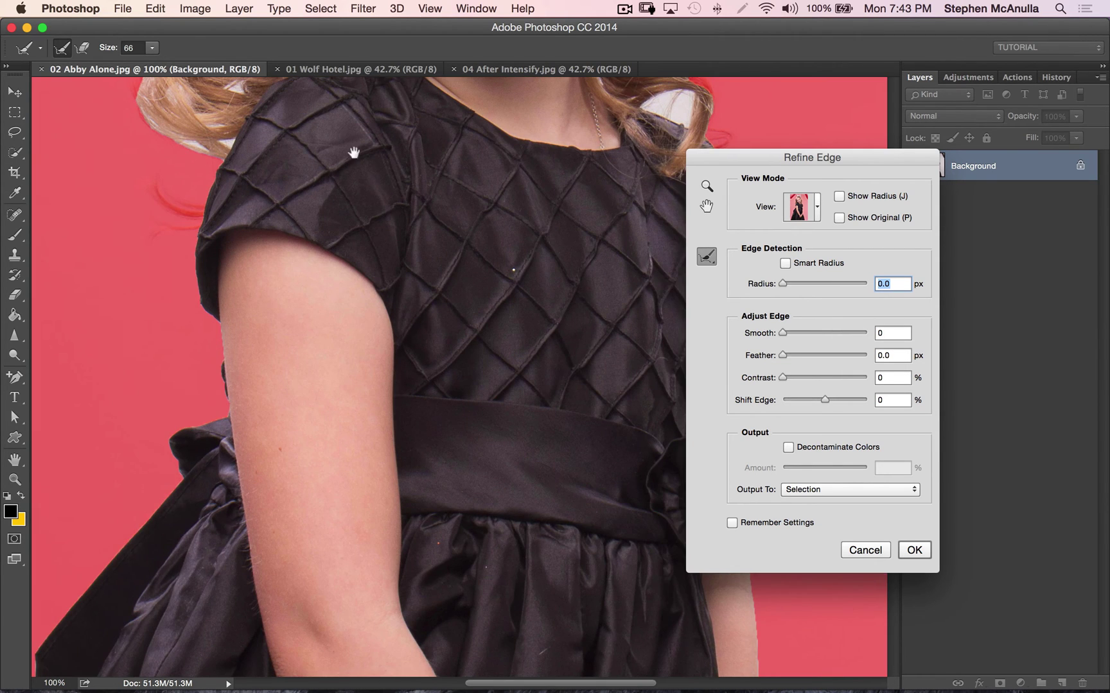
left_click_drag(361, 161, 516, 393)
mouse_move(263, 149)
left_mouse_down()
mouse_move(426, 270)
mouse_move(500, 346)
left_mouse_up()
mouse_move(384, 461)
left_mouse_down()
mouse_move(418, 452)
mouse_move(396, 453)
mouse_move(442, 478)
mouse_move(383, 455)
mouse_move(359, 407)
mouse_move(370, 372)
mouse_move(417, 339)
mouse_move(401, 252)
mouse_move(436, 96)
left_mouse_up()
left_click_drag(501, 145, 337, 374)
mouse_move(271, 332)
left_mouse_down()
mouse_move(359, 125)
mouse_move(339, 196)
left_mouse_up()
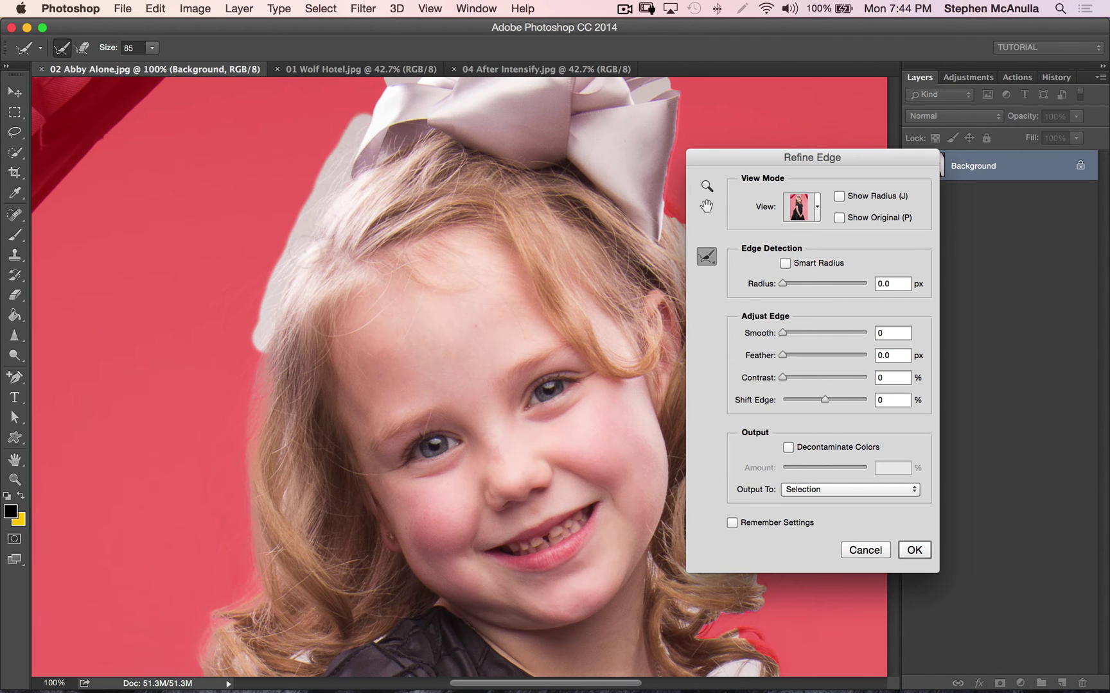
left_click_drag(256, 337, 255, 385)
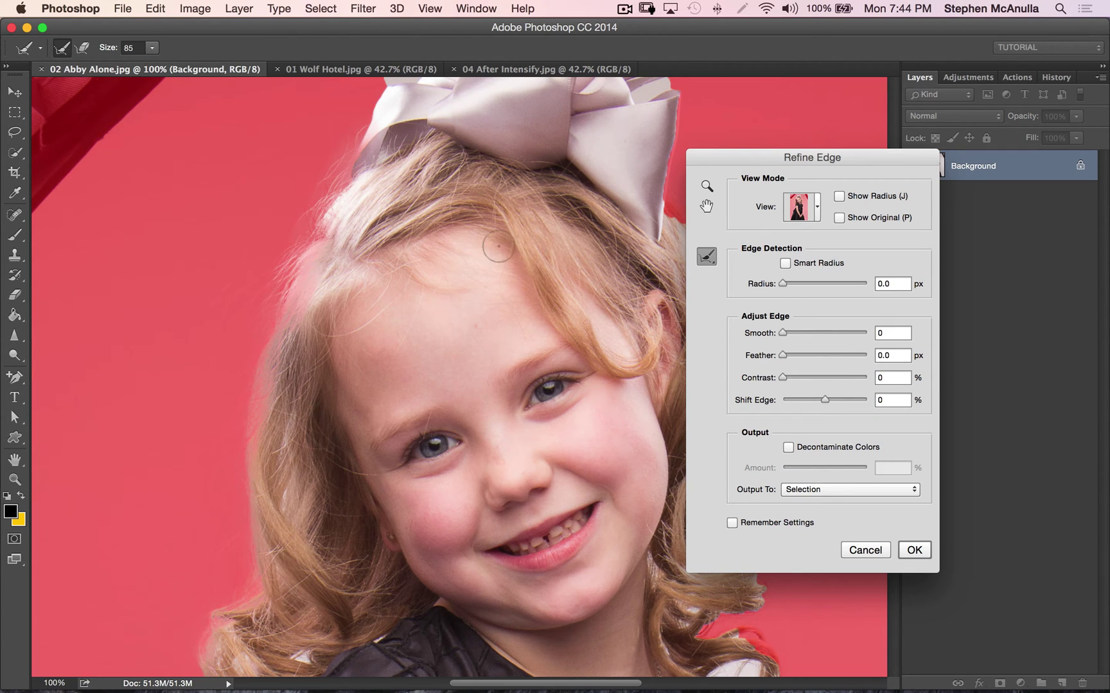
Refine the right hair edge at size 85 and the background gap inside the lower curl at size 39, and apply the refinement
left_click_drag(570, 279, 271, 216)
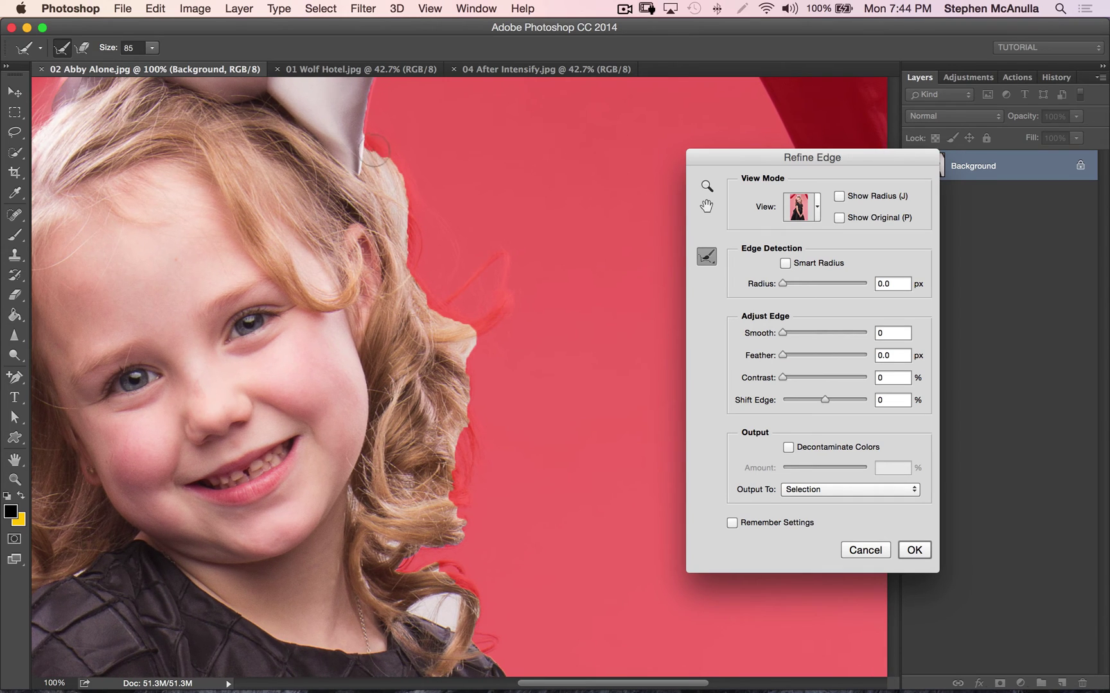
mouse_move(364, 132)
left_mouse_down()
mouse_move(406, 218)
mouse_move(408, 277)
mouse_move(435, 302)
mouse_move(493, 271)
mouse_move(488, 300)
mouse_move(459, 323)
mouse_move(502, 314)
mouse_move(470, 363)
mouse_move(471, 534)
mouse_move(454, 565)
mouse_move(487, 606)
mouse_move(494, 641)
mouse_move(520, 627)
left_mouse_up()
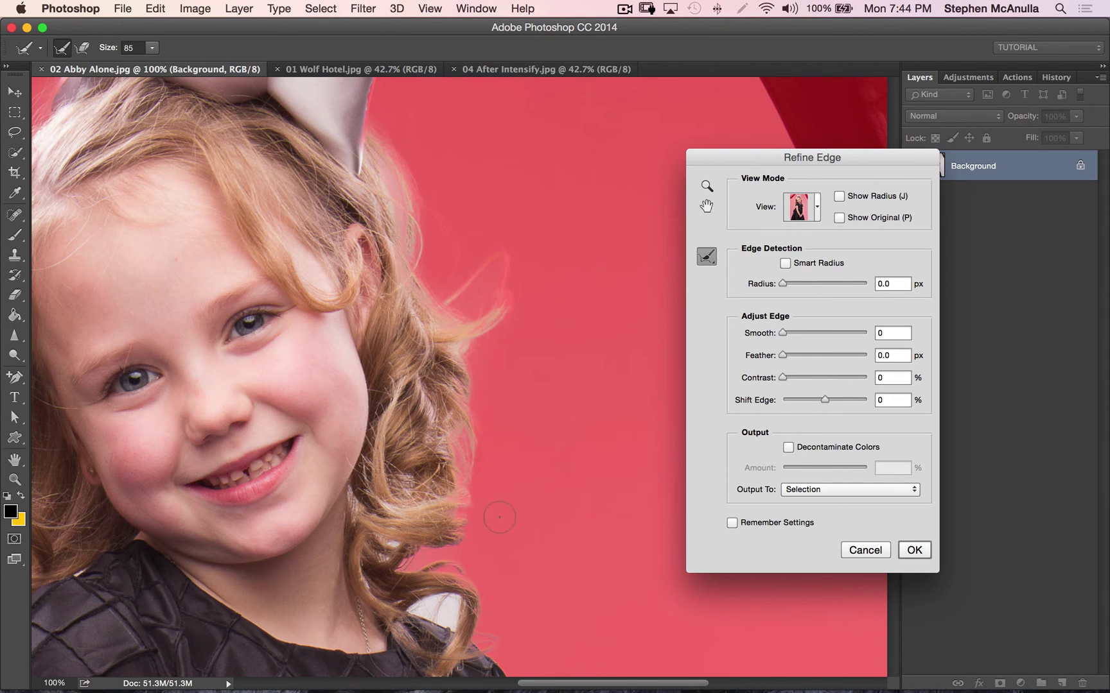
left_click_drag(507, 533, 555, 260)
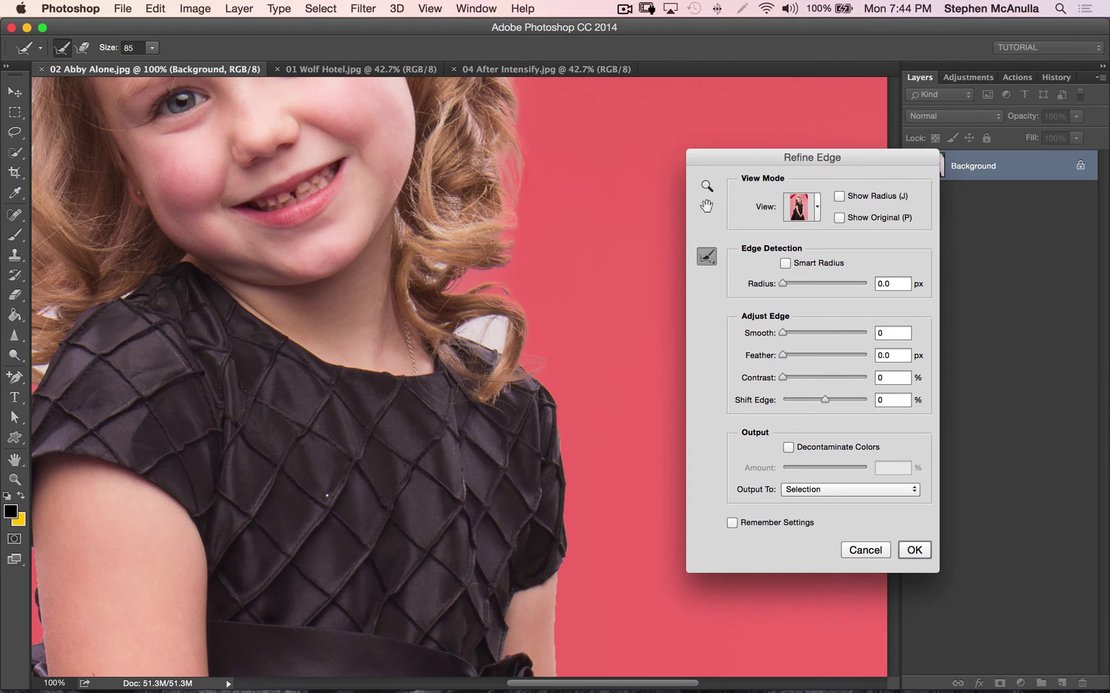
left_click_drag(497, 330, 473, 330)
left_click_drag(485, 340, 474, 329)
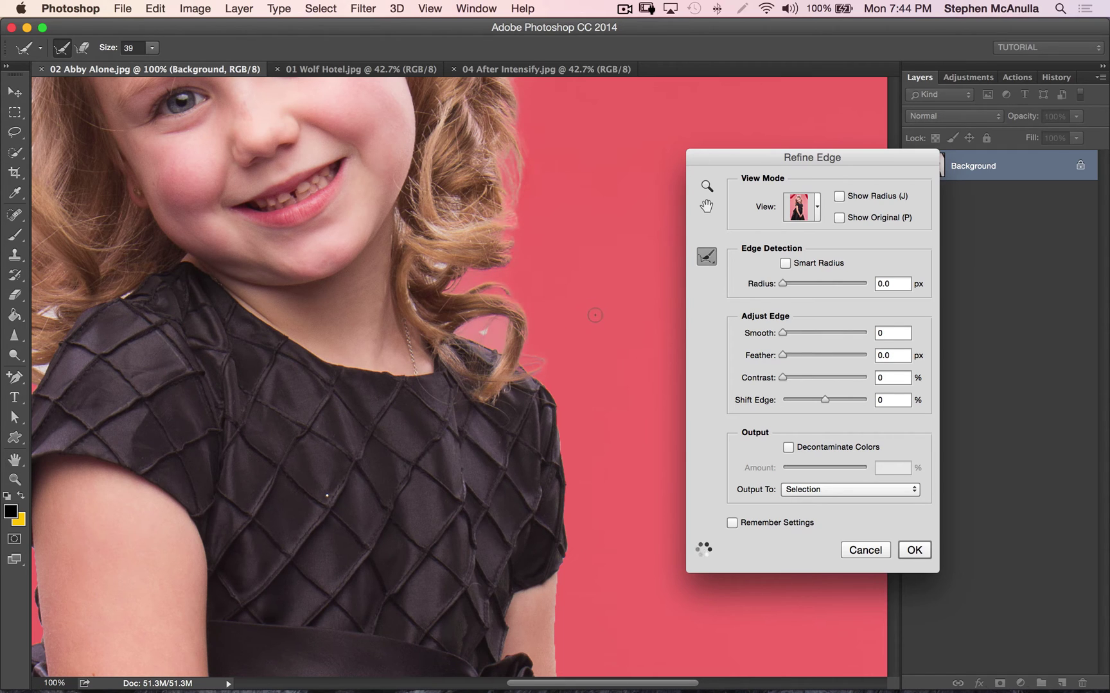
left_click(493, 333)
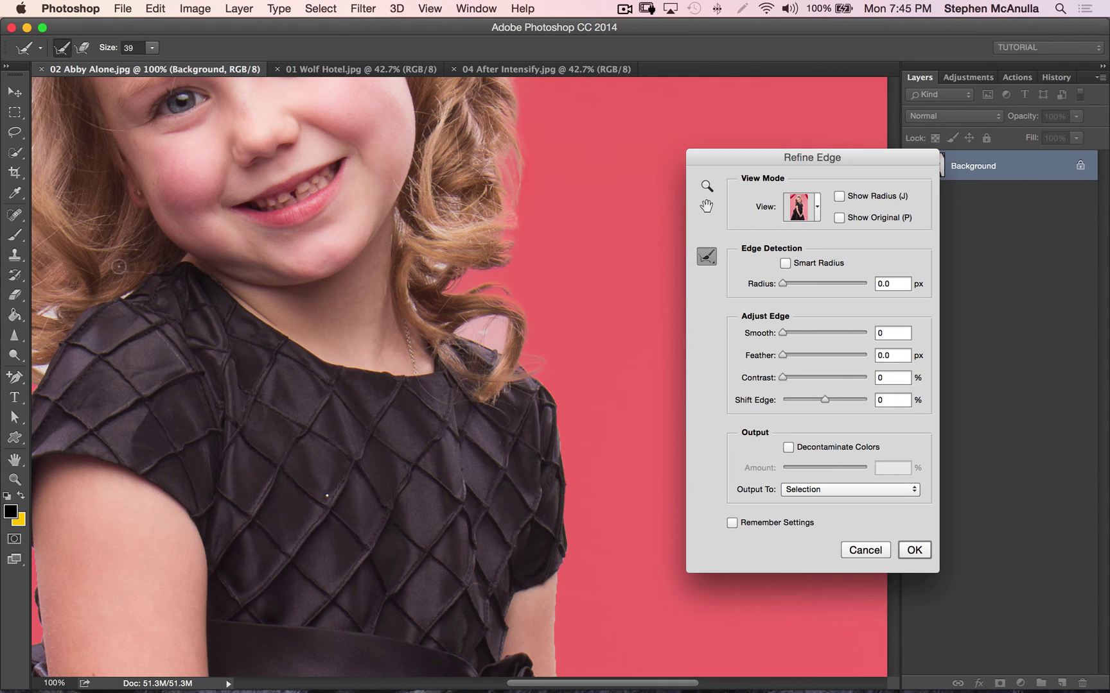
key("super+0")
left_click(915, 550)
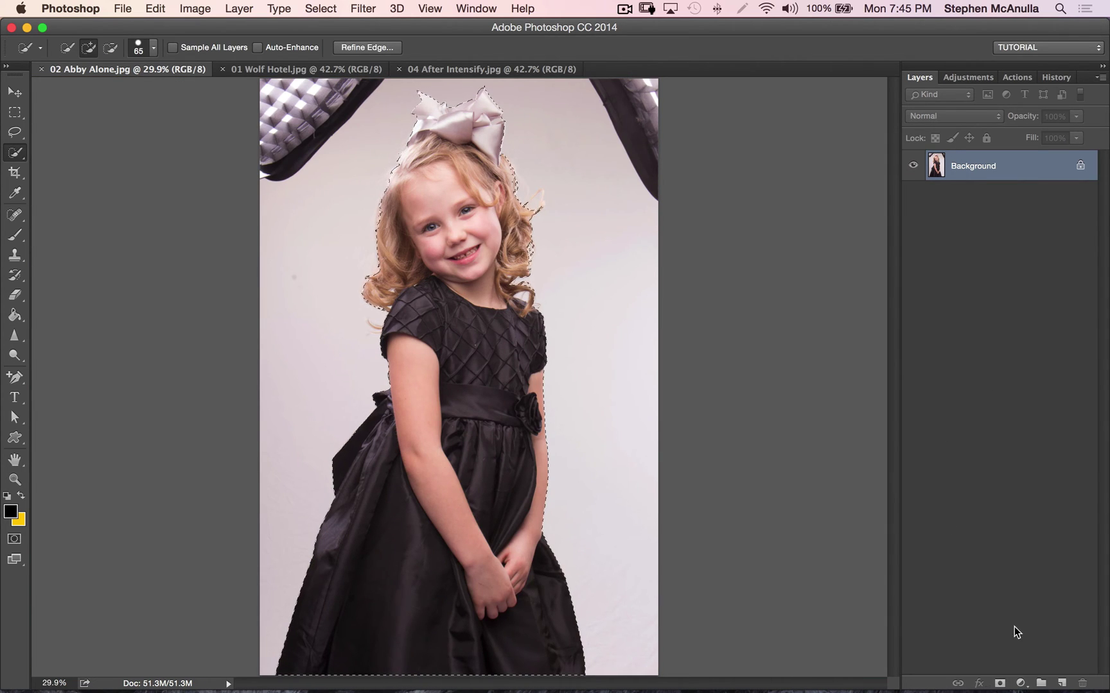
Reopen Refine Edge to review the Output To options and accept with the output kept as Selection
left_click(367, 47)
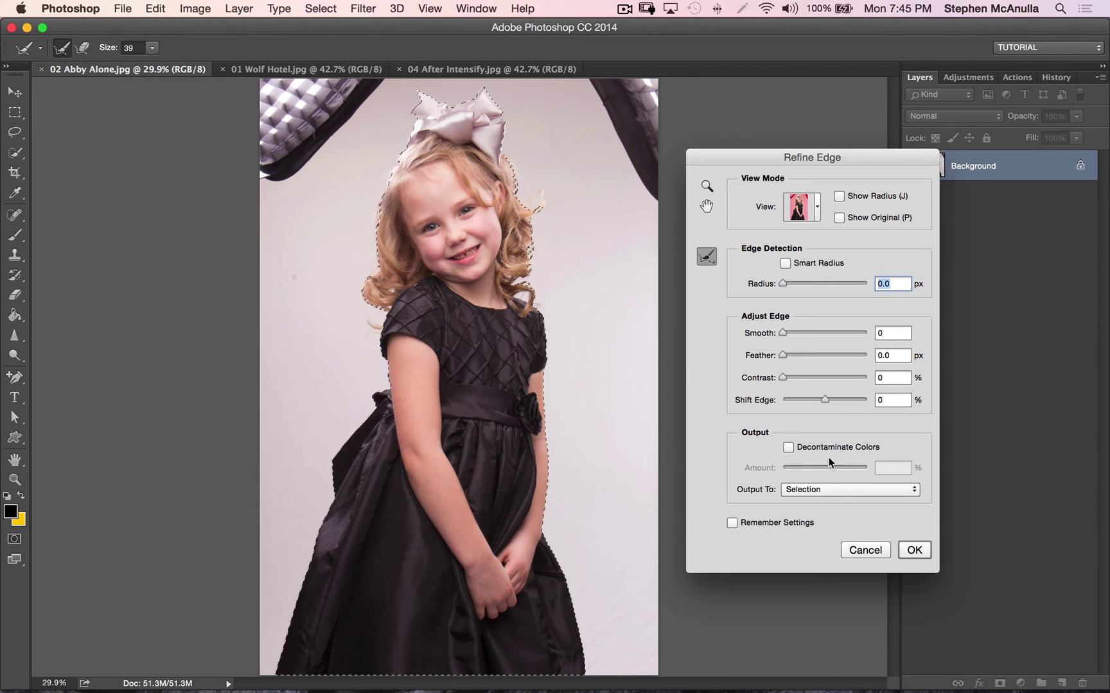
left_click(831, 490)
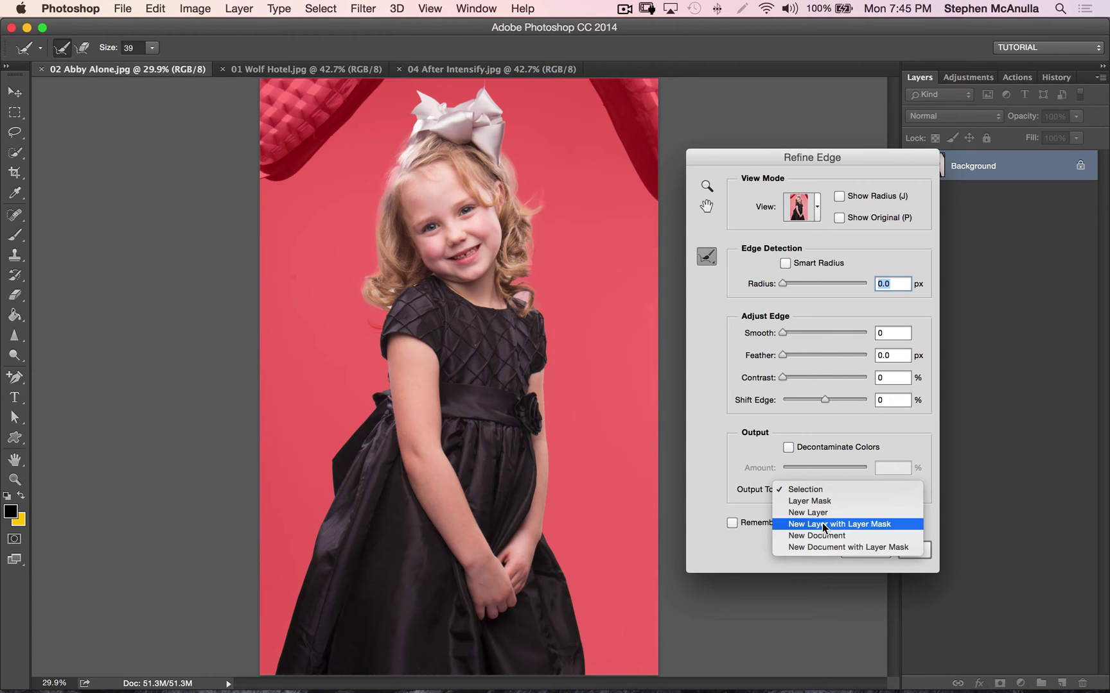
left_click(768, 493)
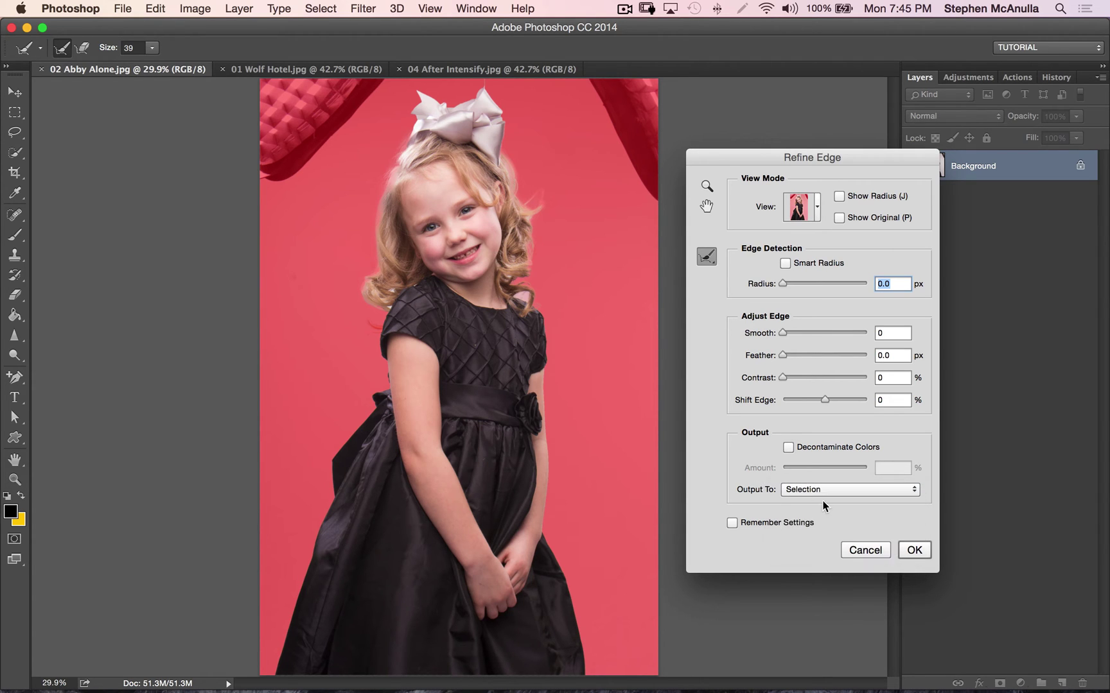
left_click(913, 550)
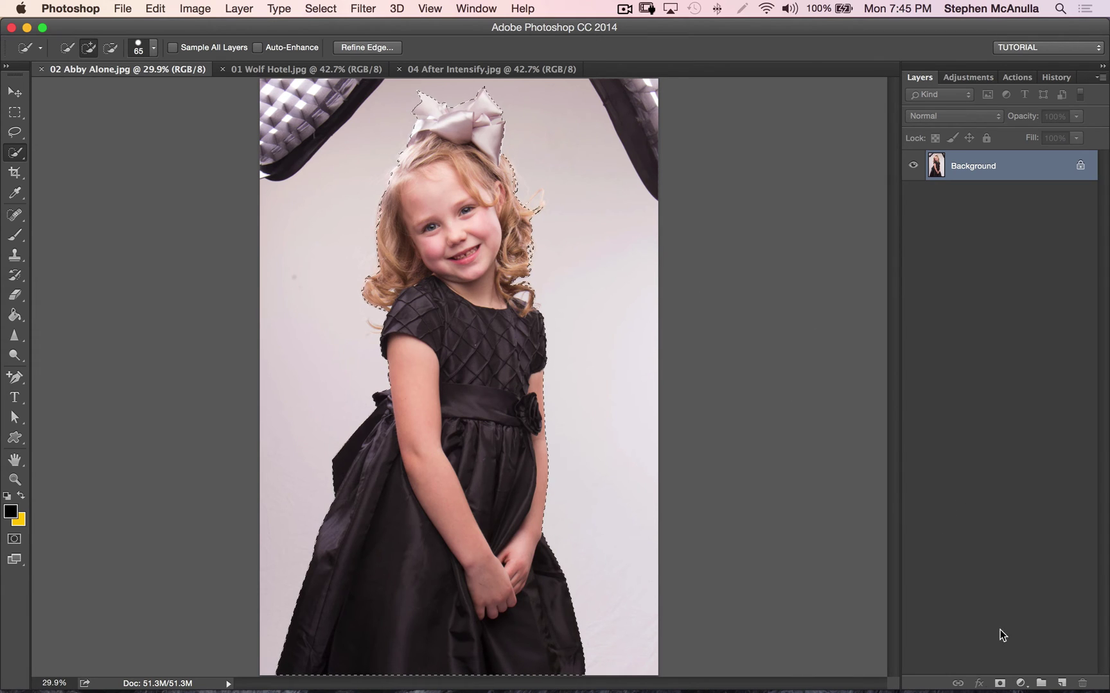
Convert the selection into a layer mask on the girl's photo and inspect the masked hair edges at 100% zoom
left_click(999, 683)
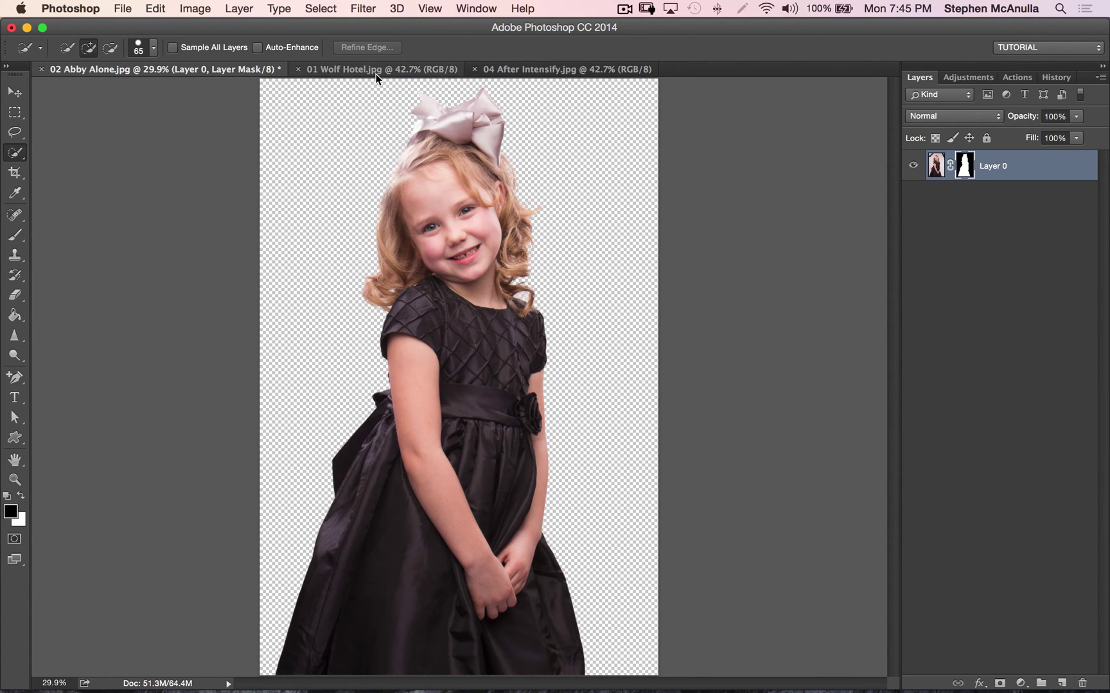
key("super+1")
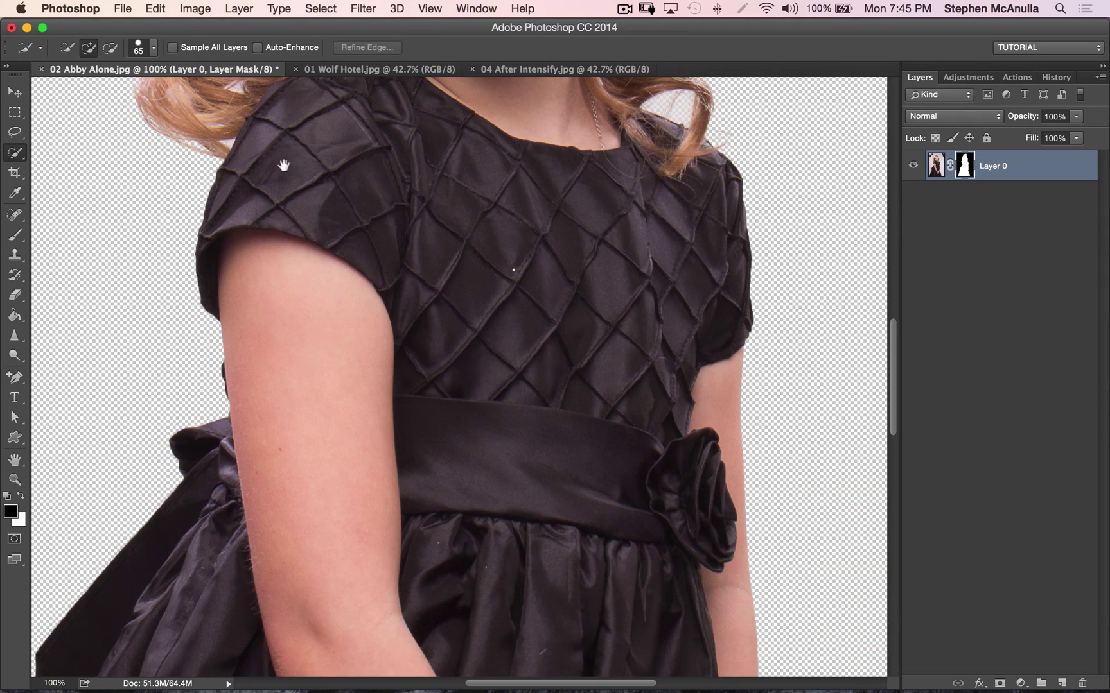
left_click_drag(411, 191, 498, 428)
left_click_drag(365, 33, 417, 304)
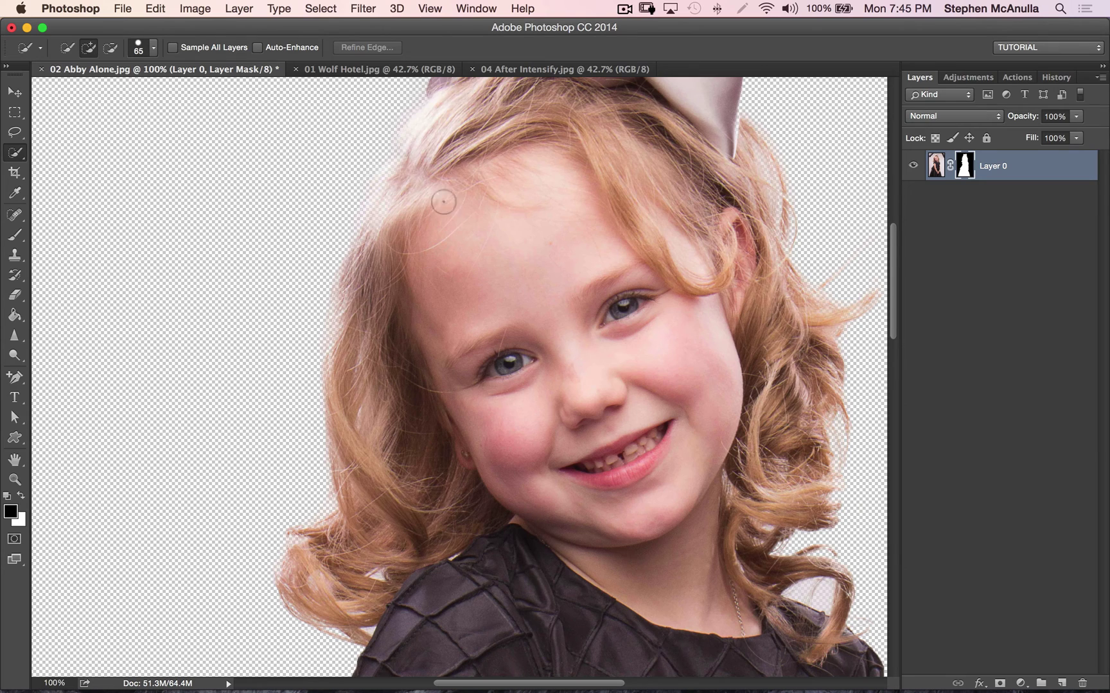
key("super+0")
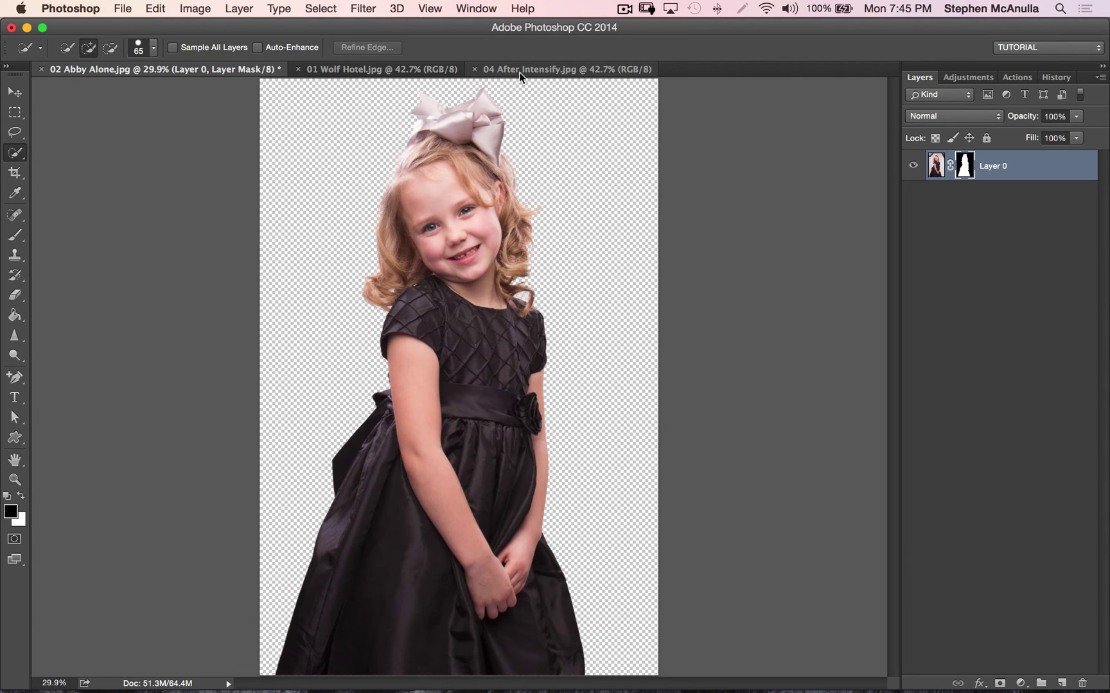
Bring the masked girl into the 01 Wolf Hotel.jpg document and place her between the bed and the window
left_click(422, 70)
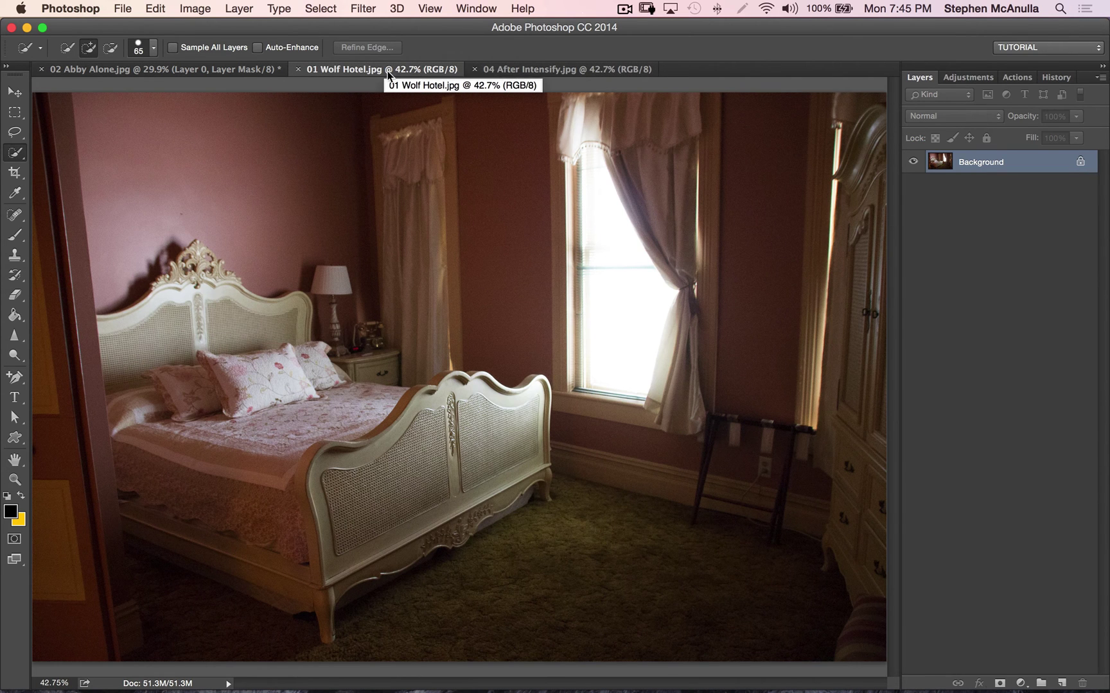
left_click(250, 69)
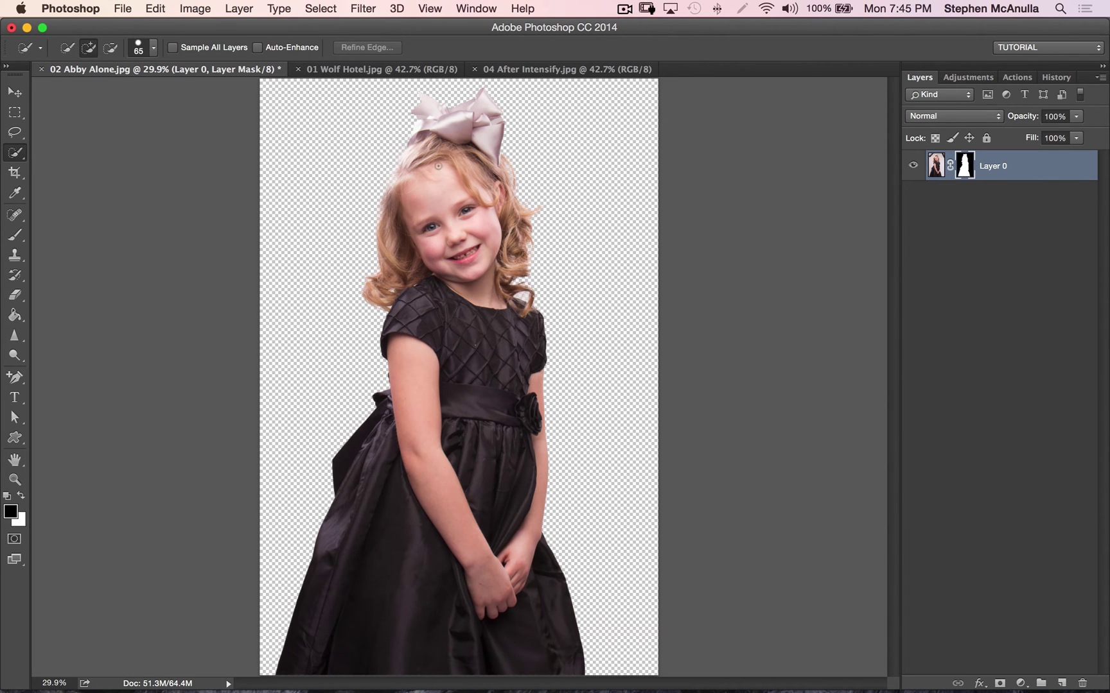
key("v")
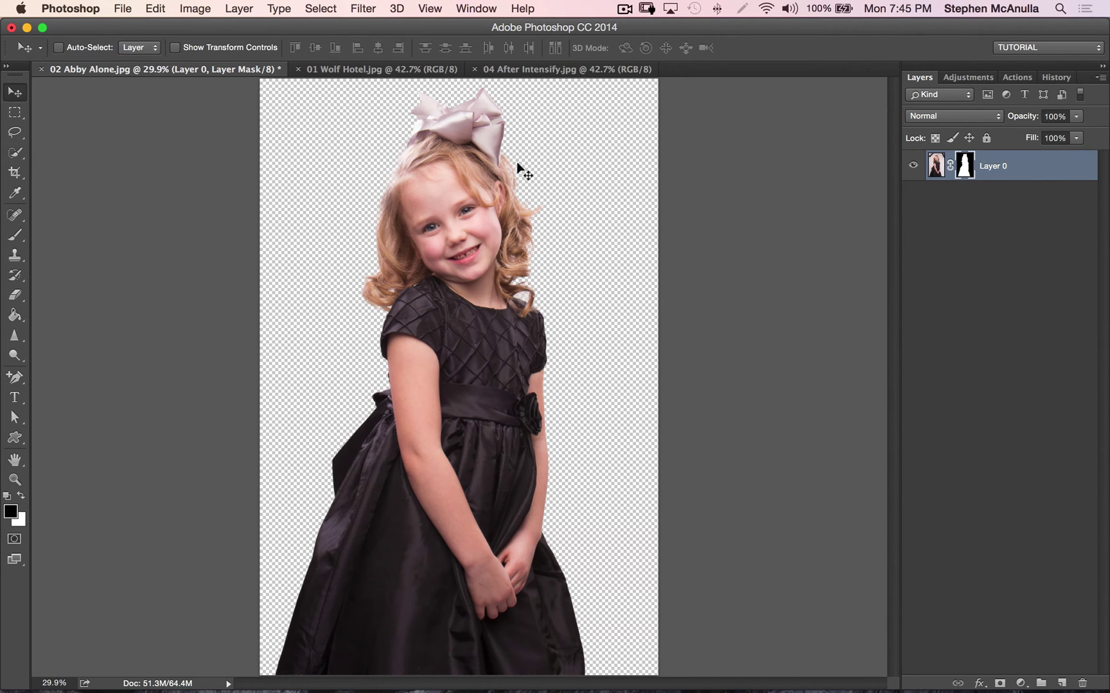
left_click_drag(436, 219, 476, 264)
left_click_drag(443, 168, 514, 307)
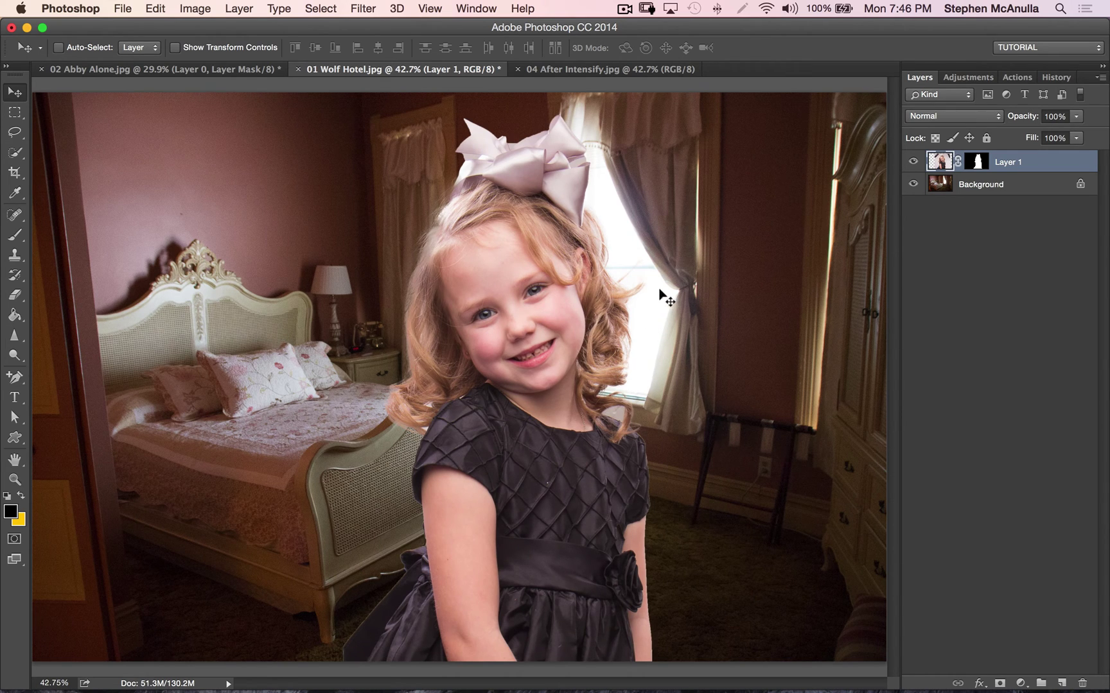
Add an empty layer directly above the hotel Background, beneath the girl's layer
key("super+1")
left_click_drag(689, 240, 537, 352)
left_click(985, 186)
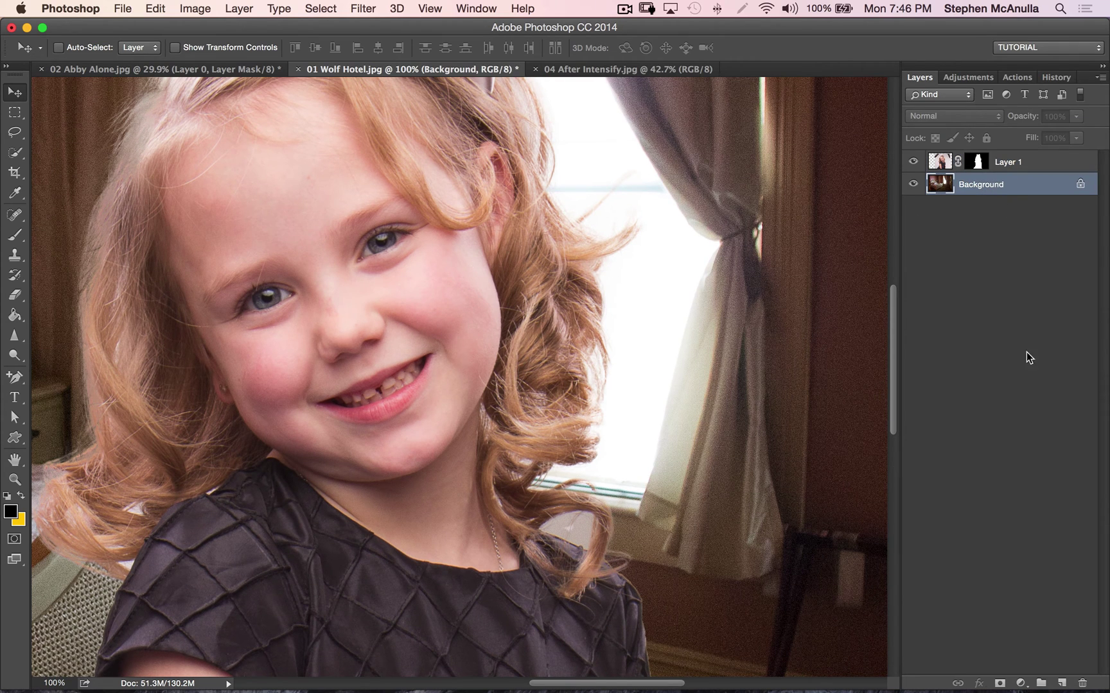
left_click(1061, 683)
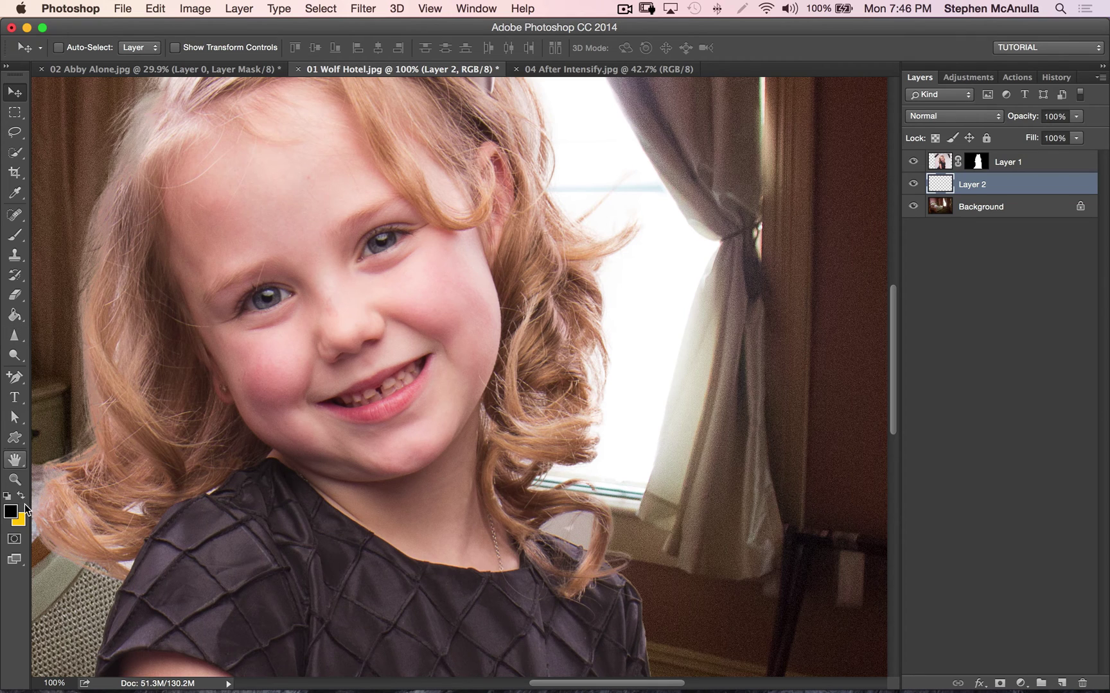
Fill the empty layer with bright green to check the hair cut-out, and delete that layer
left_click(21, 495)
left_click(10, 511)
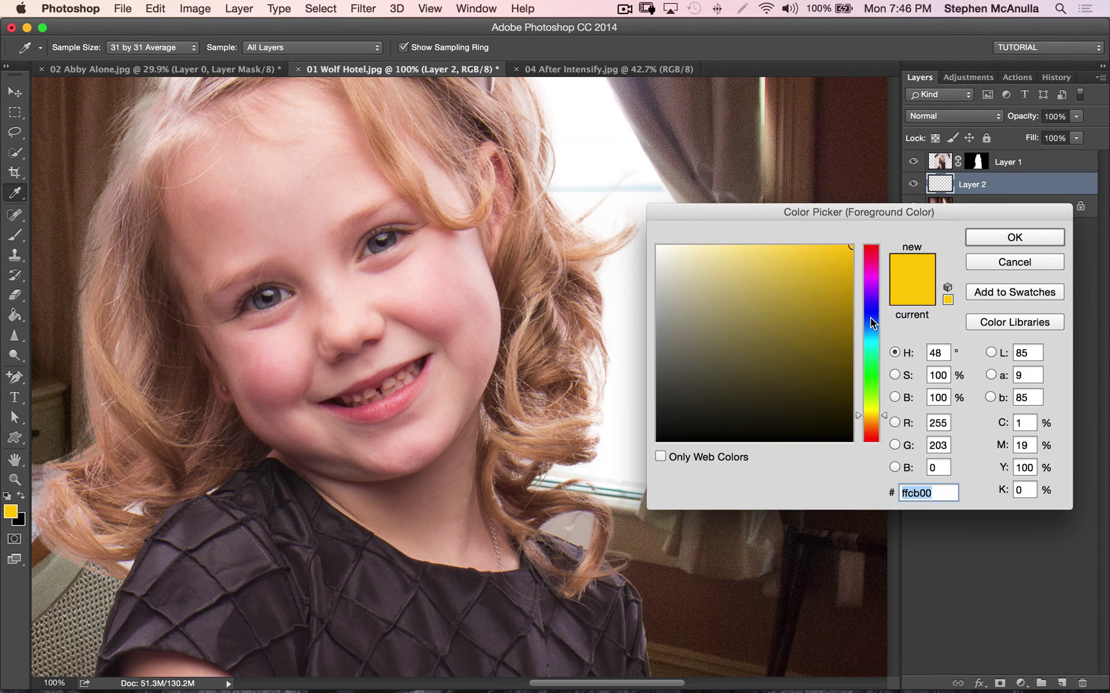
left_click(868, 371)
key("Return")
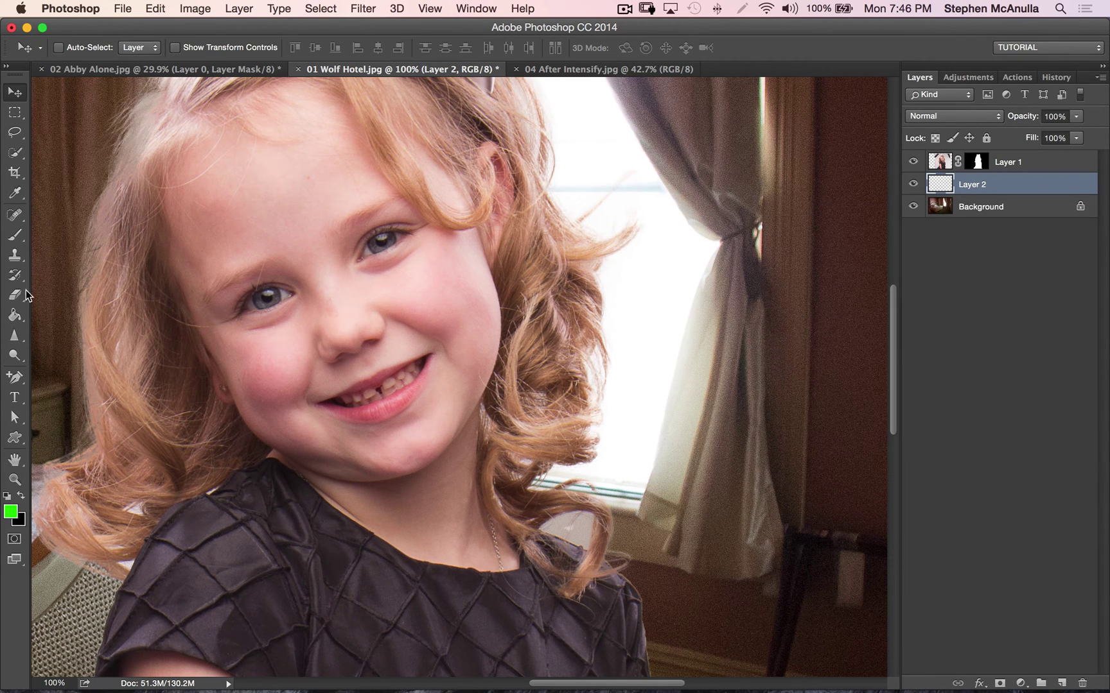
left_click(15, 315)
left_click(611, 265)
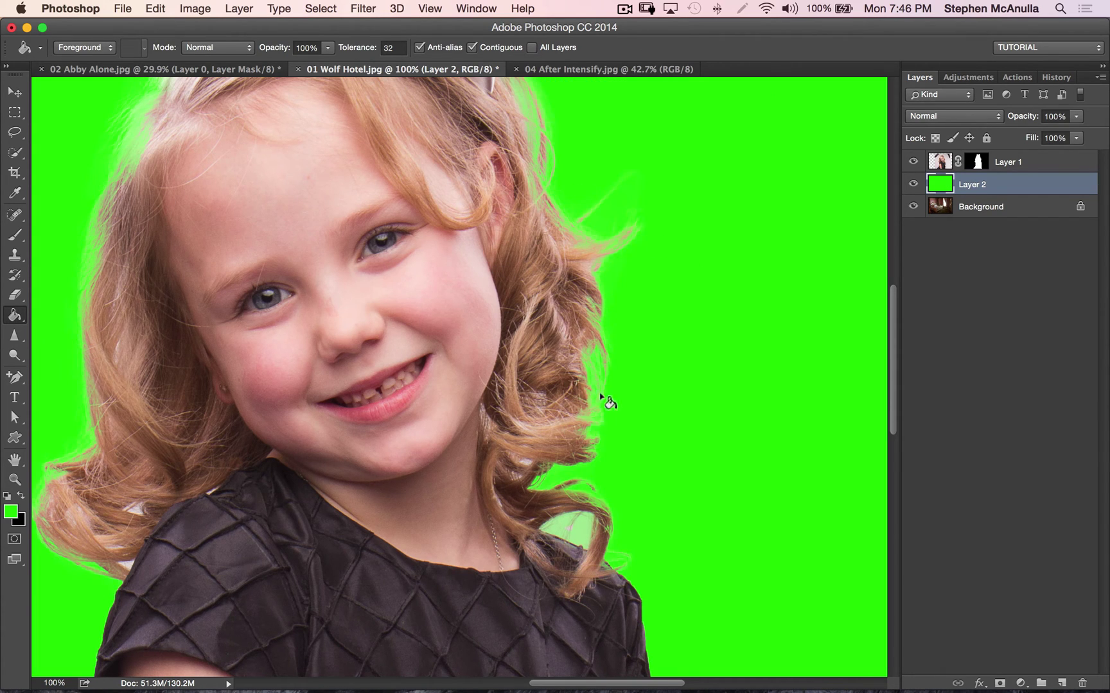
left_click_drag(988, 185, 1082, 683)
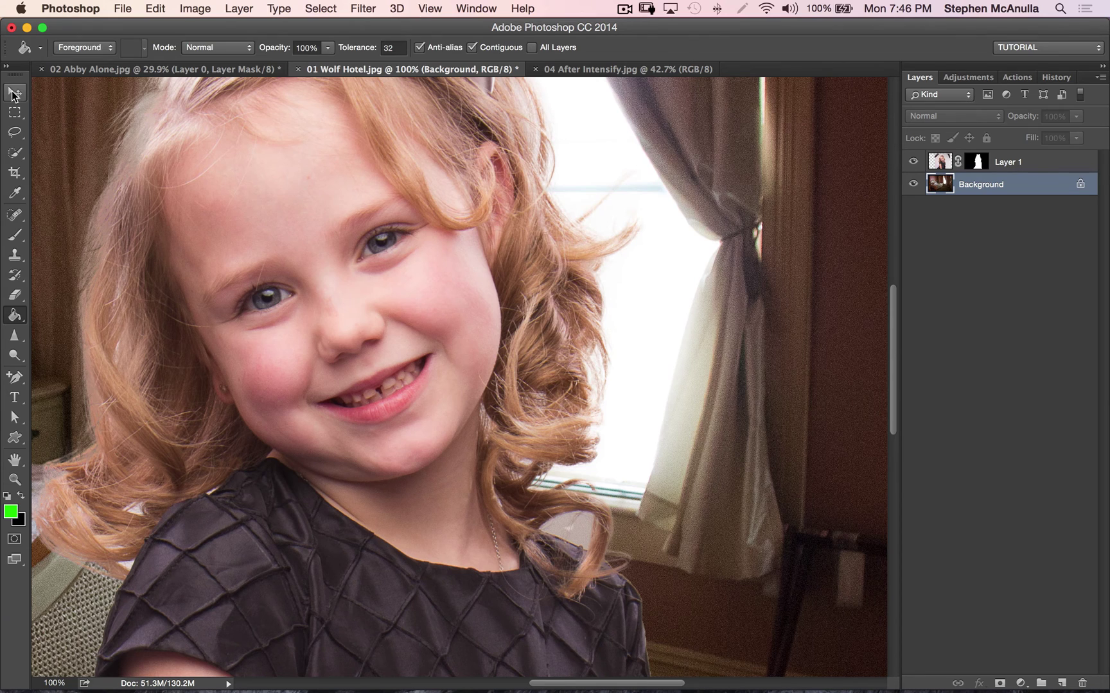
Examine the girl's hair and bow edges against the window at 100% and 50% zoom, finishing on the whole composite
left_click(13, 93)
left_click_drag(644, 215, 633, 344)
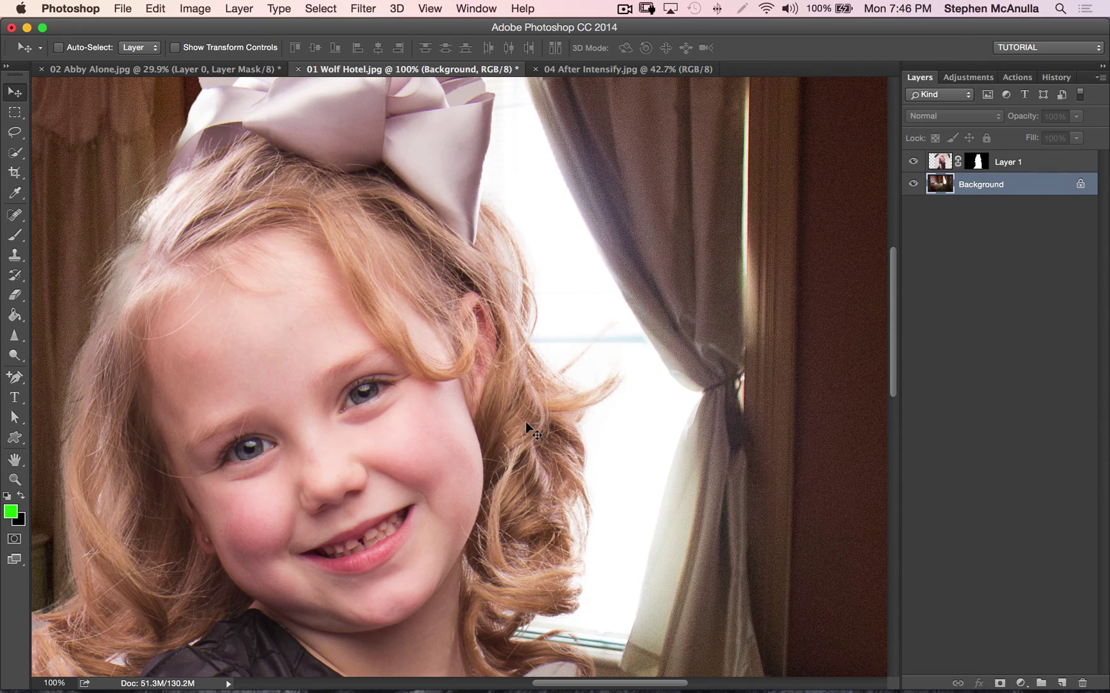
key("super+minus")
key("super+minus")
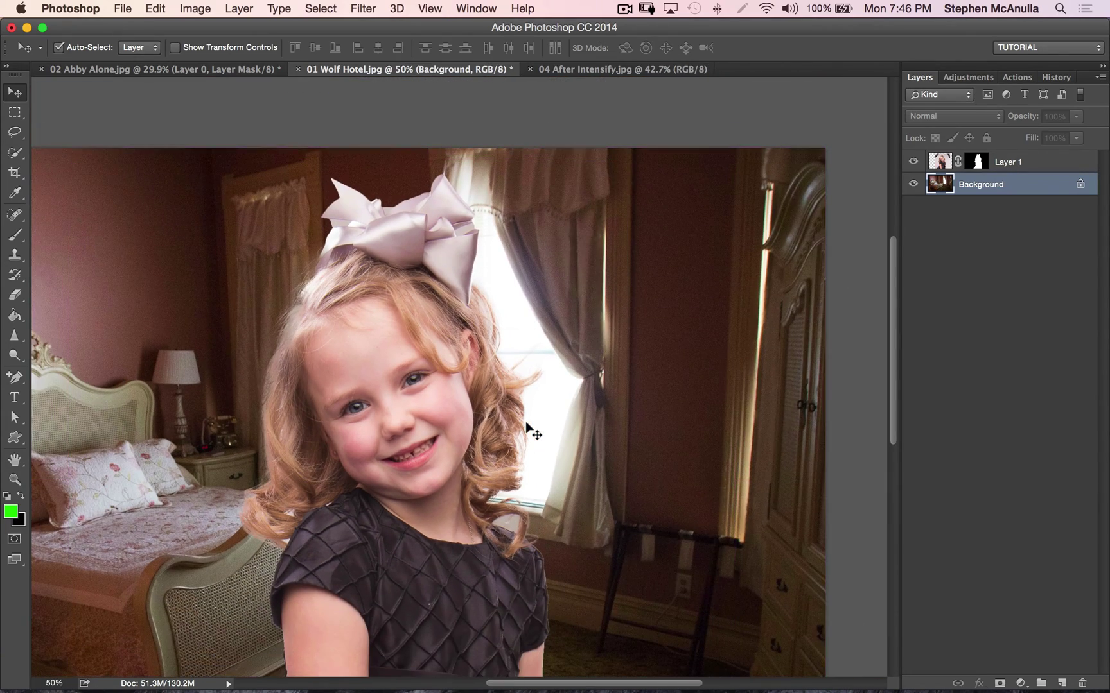
key("super+0")
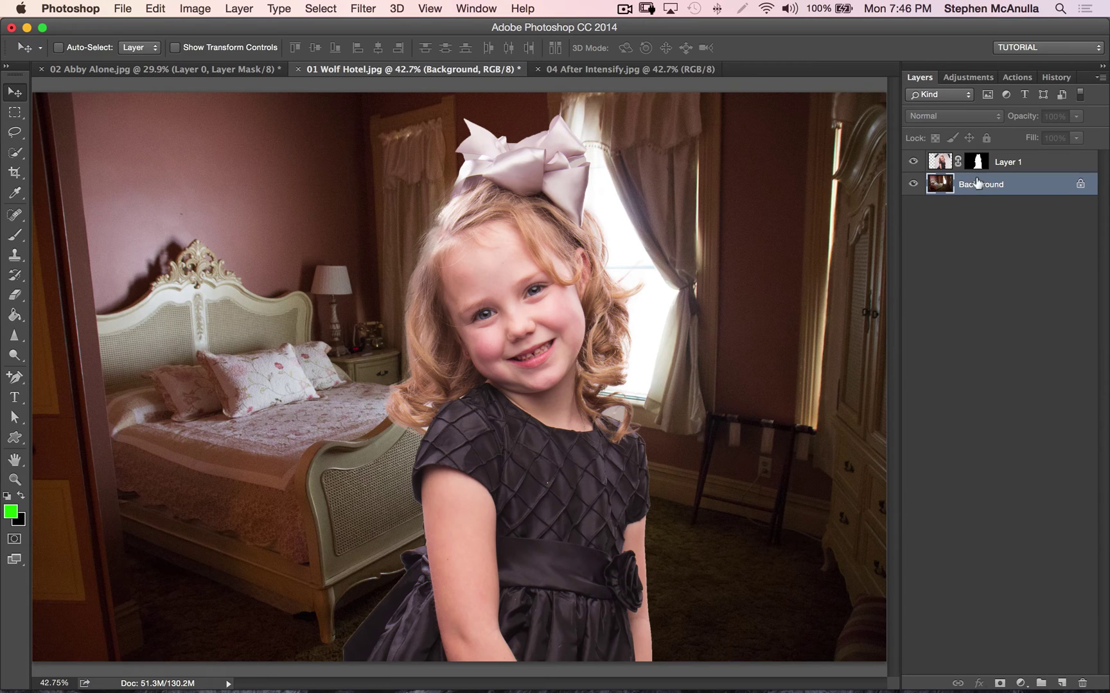
Duplicate the hotel Background with the original hidden, and distort the copy outward past the canvas at its left, top and bottom edges
key("super+j")
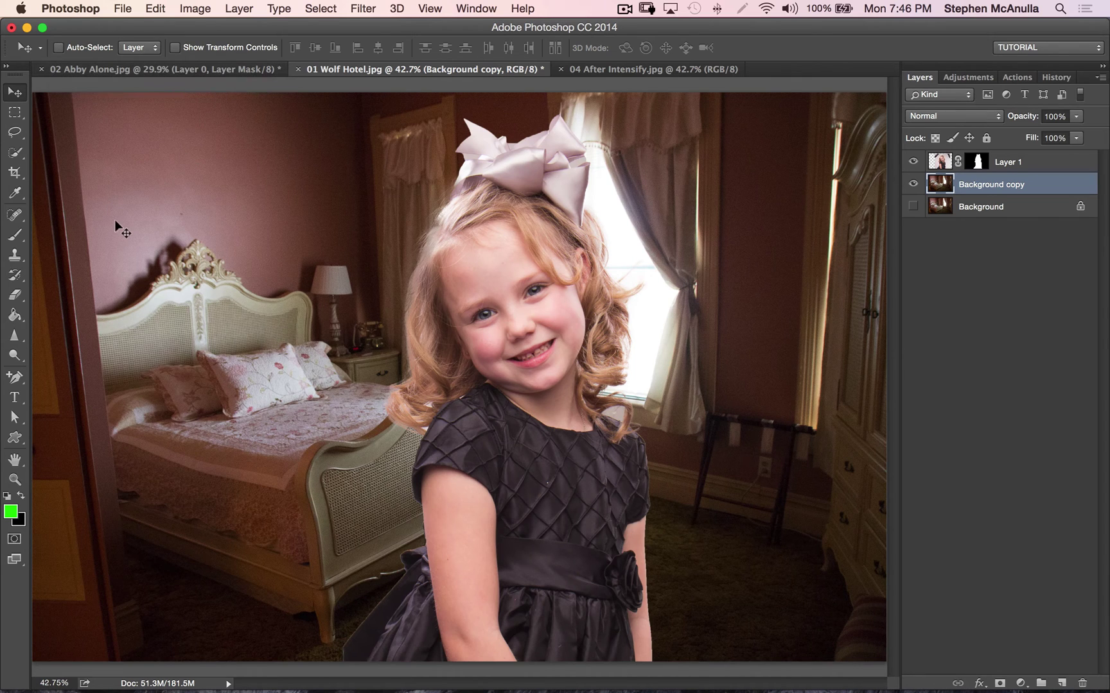
key("super+minus")
key("super+minus")
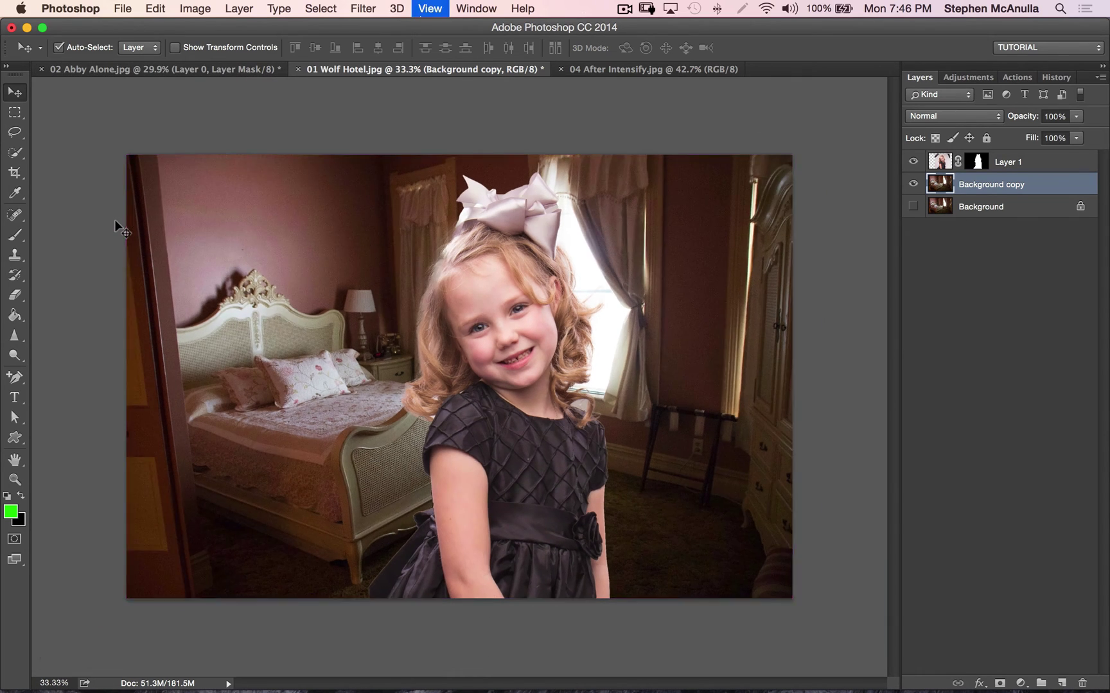
key("super+t")
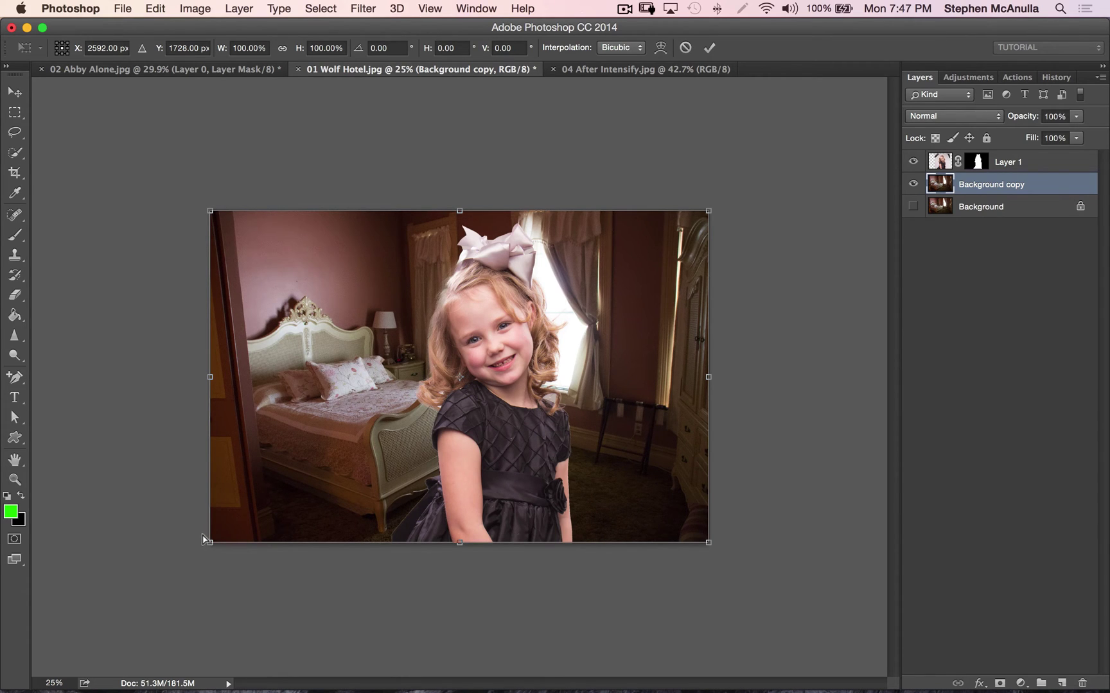
left_click_drag(203, 538, 182, 542)
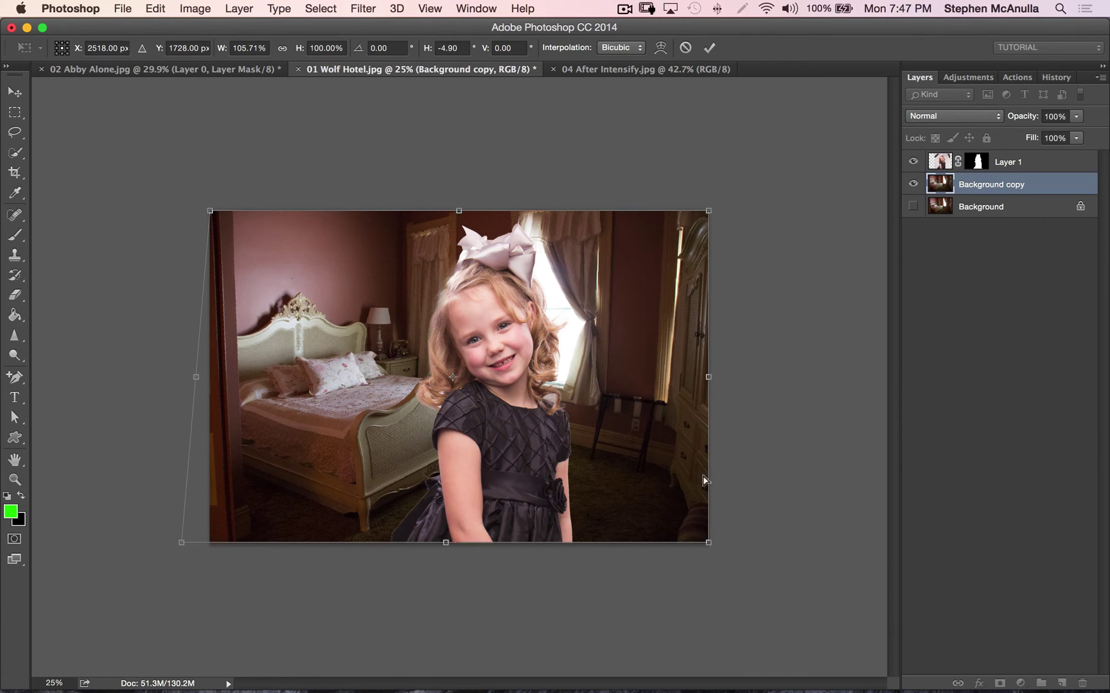
left_click_drag(455, 210, 457, 193)
key("Return")
Distort the upper corners of the girl's layer slightly outward to about 103% width and 101% height, and turn off Show Transform Controls
key("alt+bracketright")
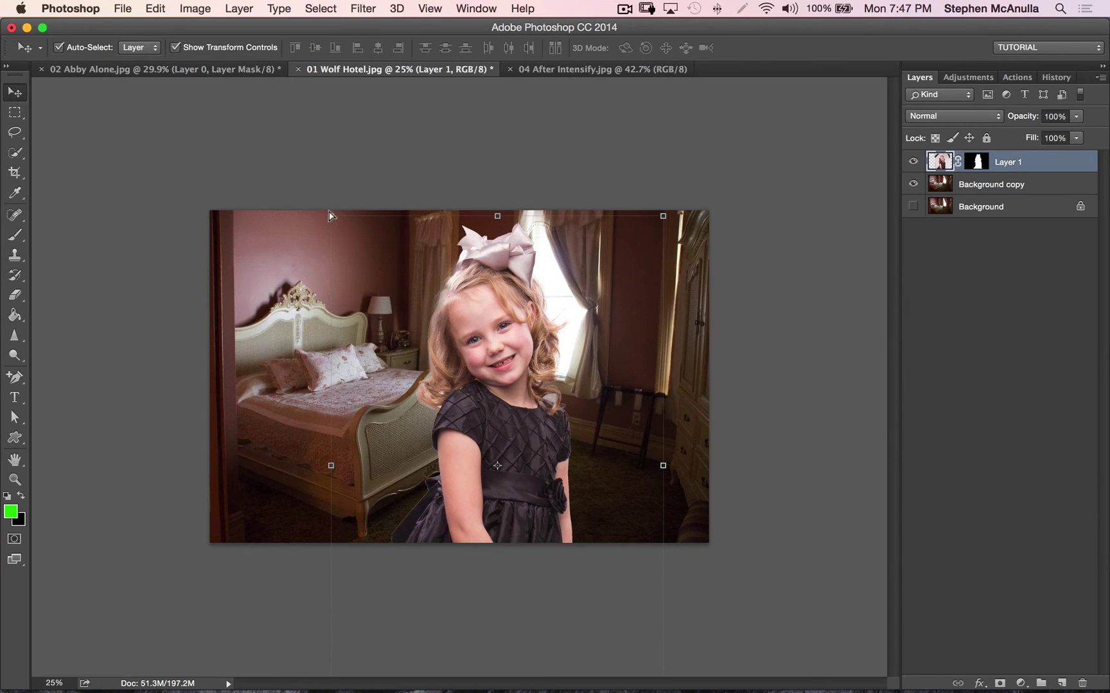
left_click_drag(326, 212, 322, 210)
left_click_drag(661, 212, 665, 209)
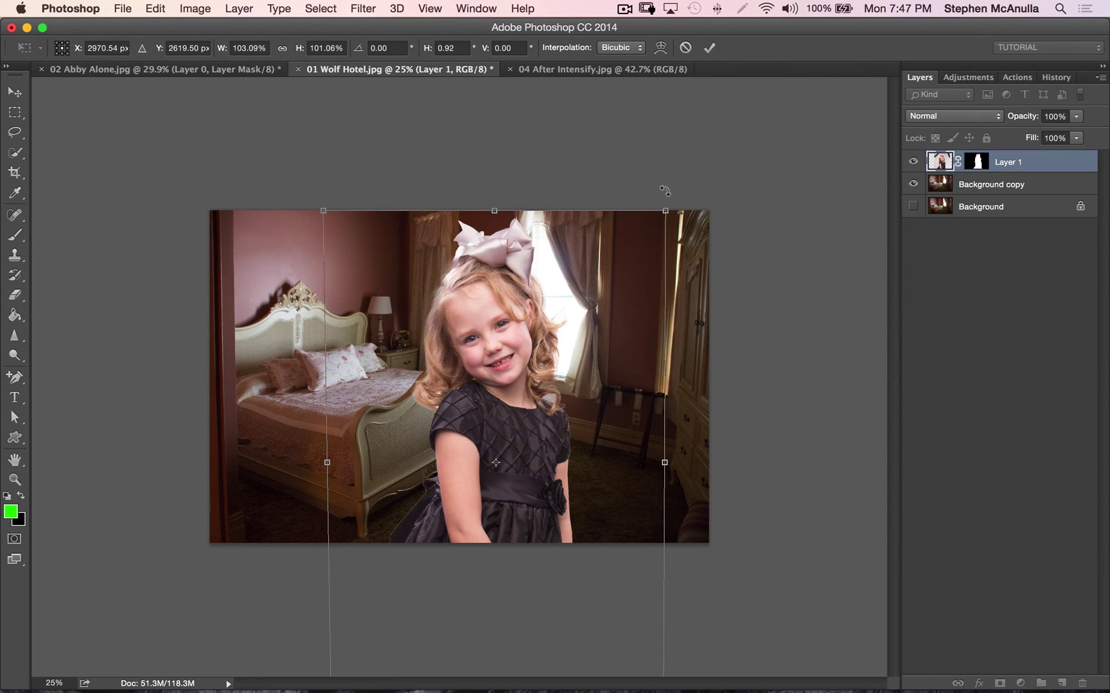
key("Return")
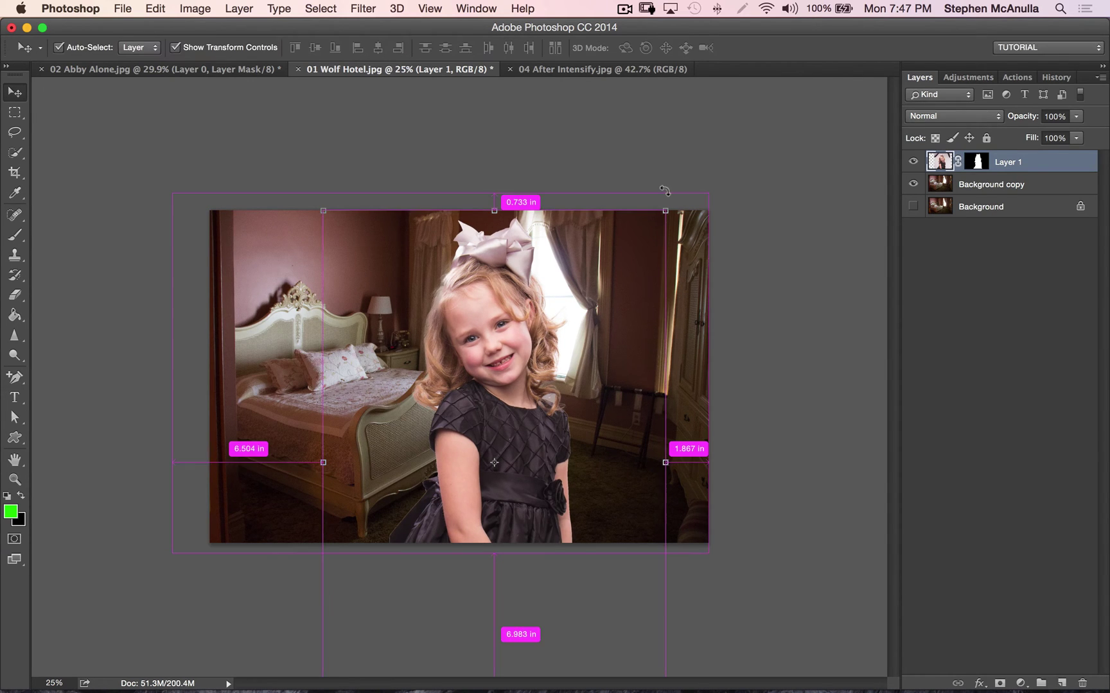
left_click(202, 47)
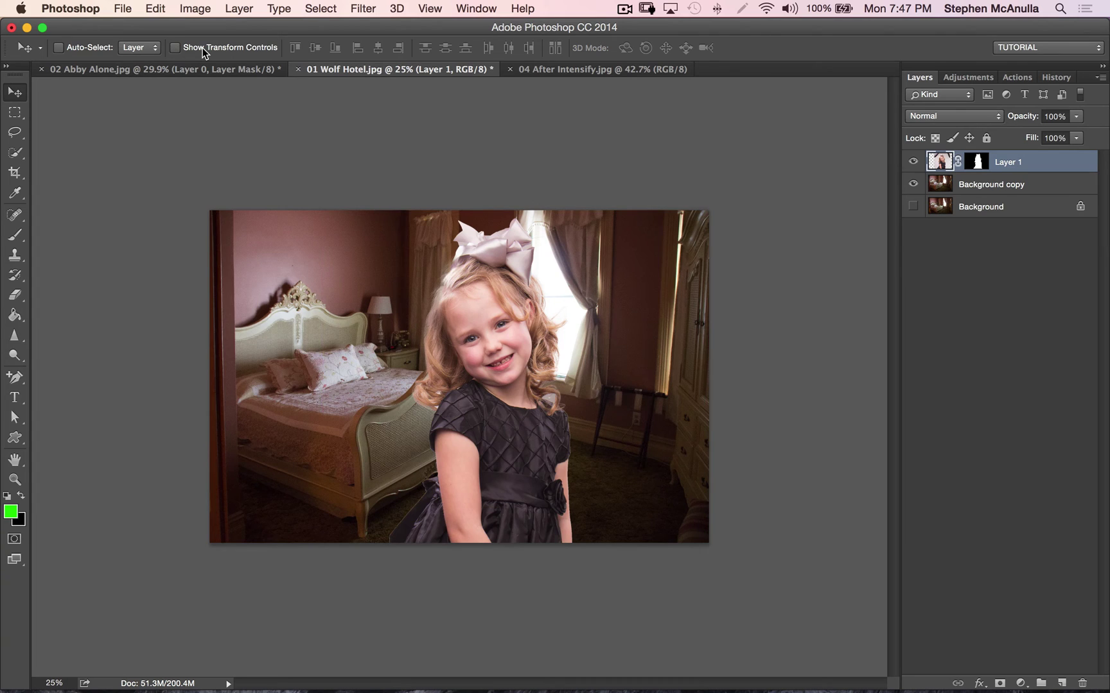
Compare the current composite with the finished reference image 04 After Intensify.jpg
key("super+plus")
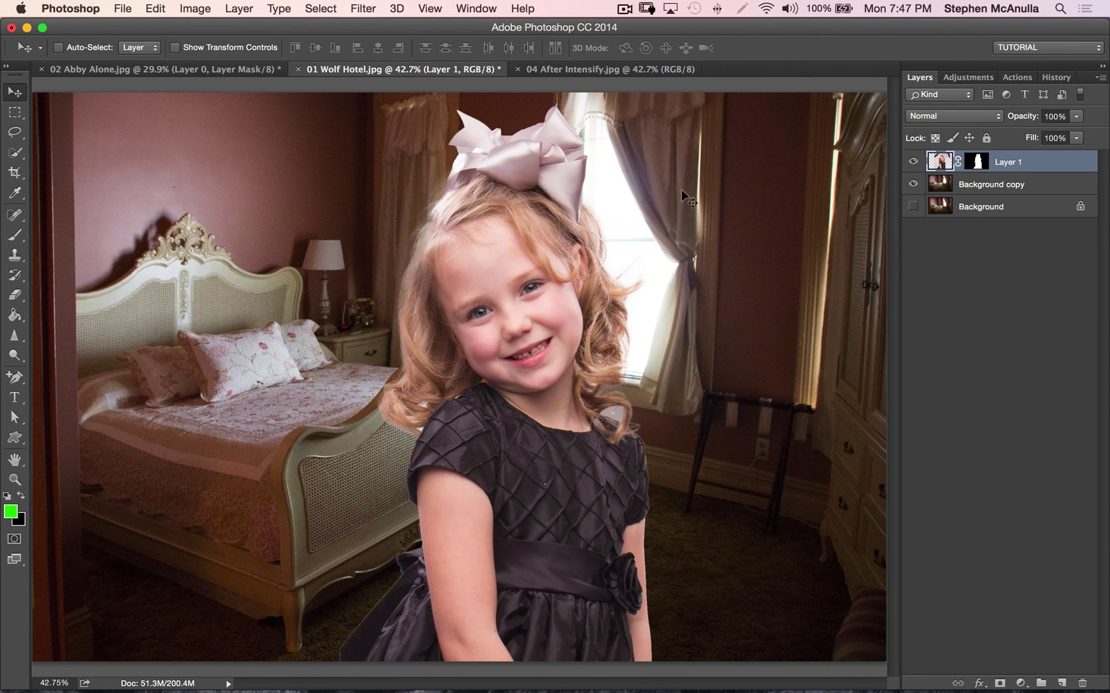
left_click(649, 72)
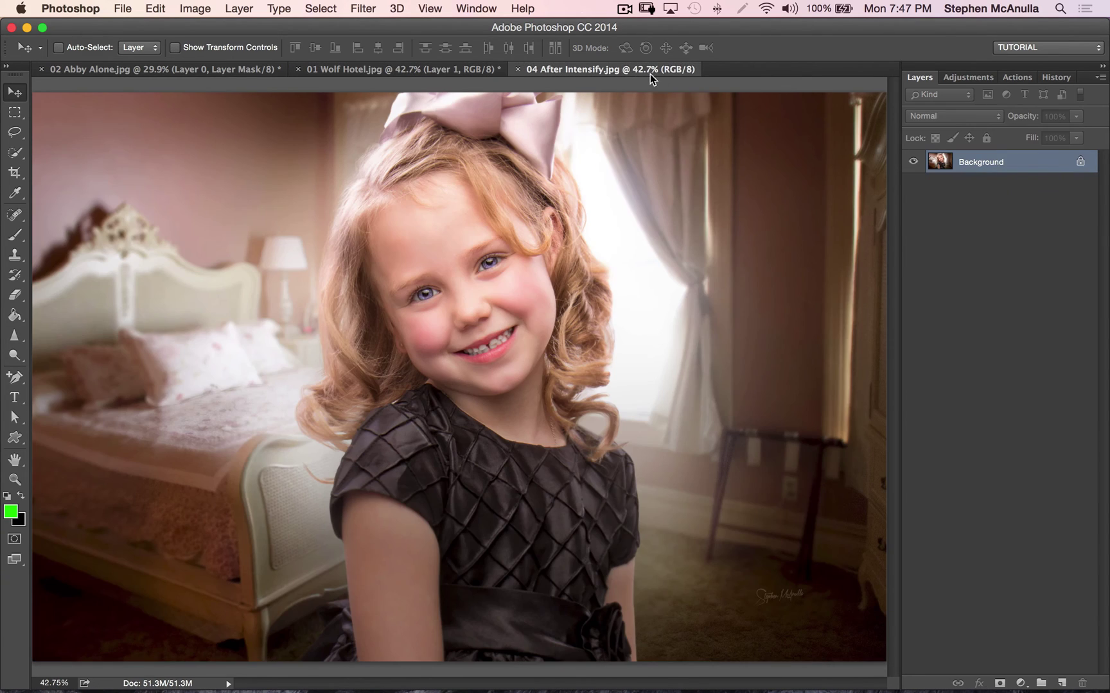
left_click(490, 71)
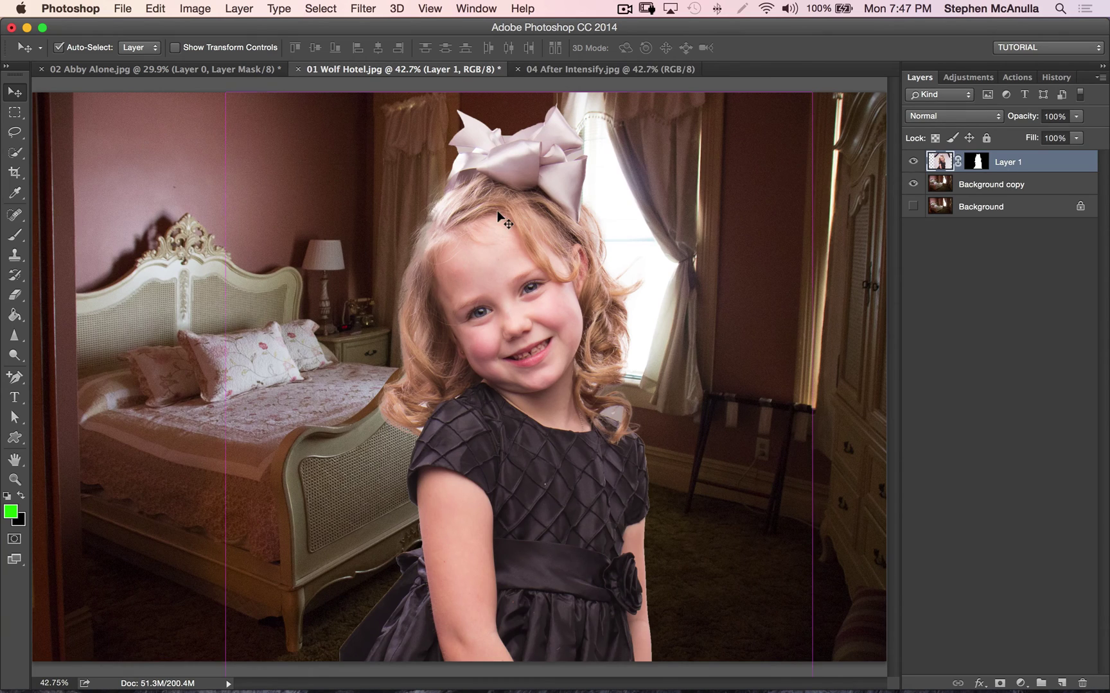
Scale the girl's layer up proportionally past about 114%, position her with the bow cropped by the canvas top, and turn off Show Transform Controls
key("super+minus")
left_click(260, 48)
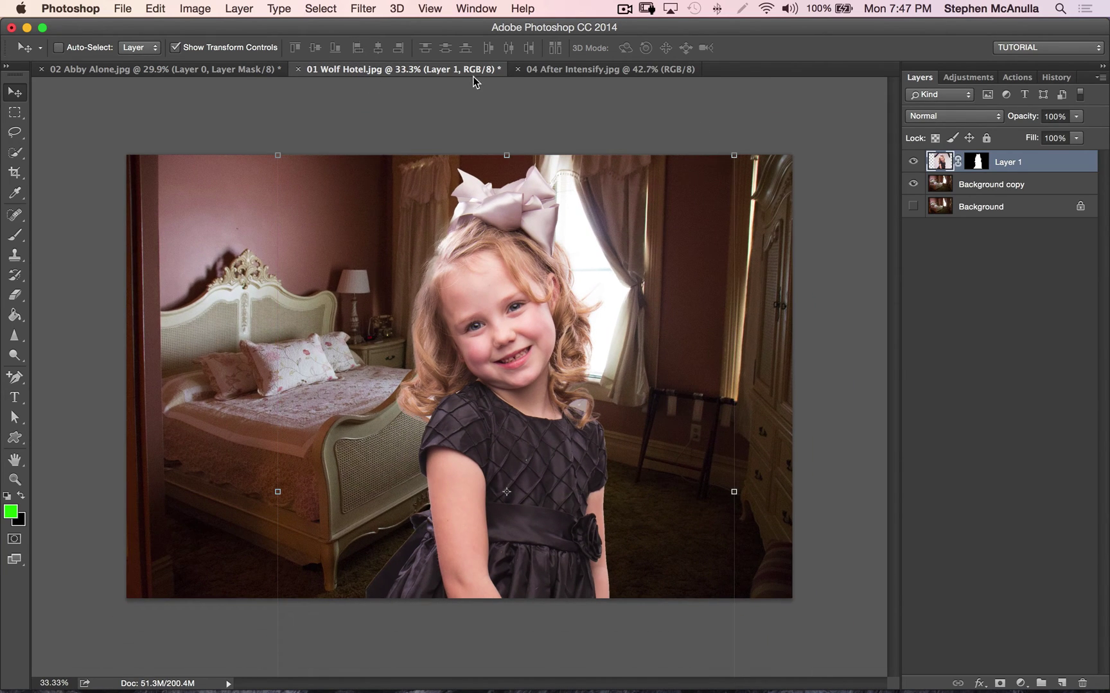
left_click(730, 147)
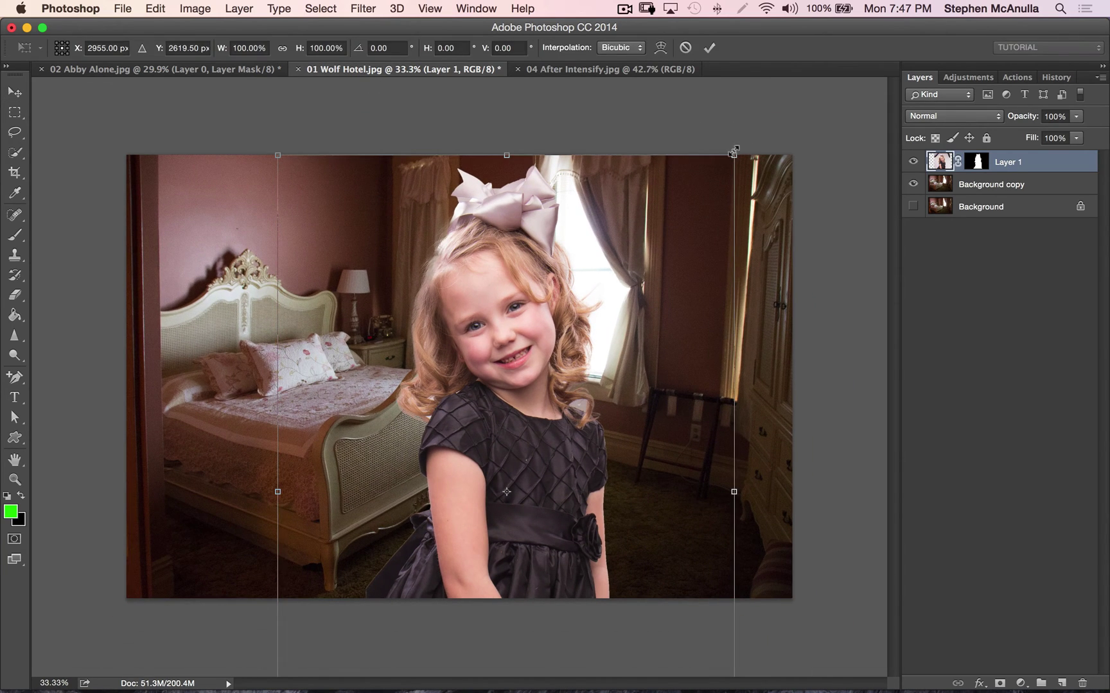
left_click_drag(738, 147, 801, 55)
left_click_drag(595, 139, 527, 264)
left_click_drag(525, 260, 524, 255)
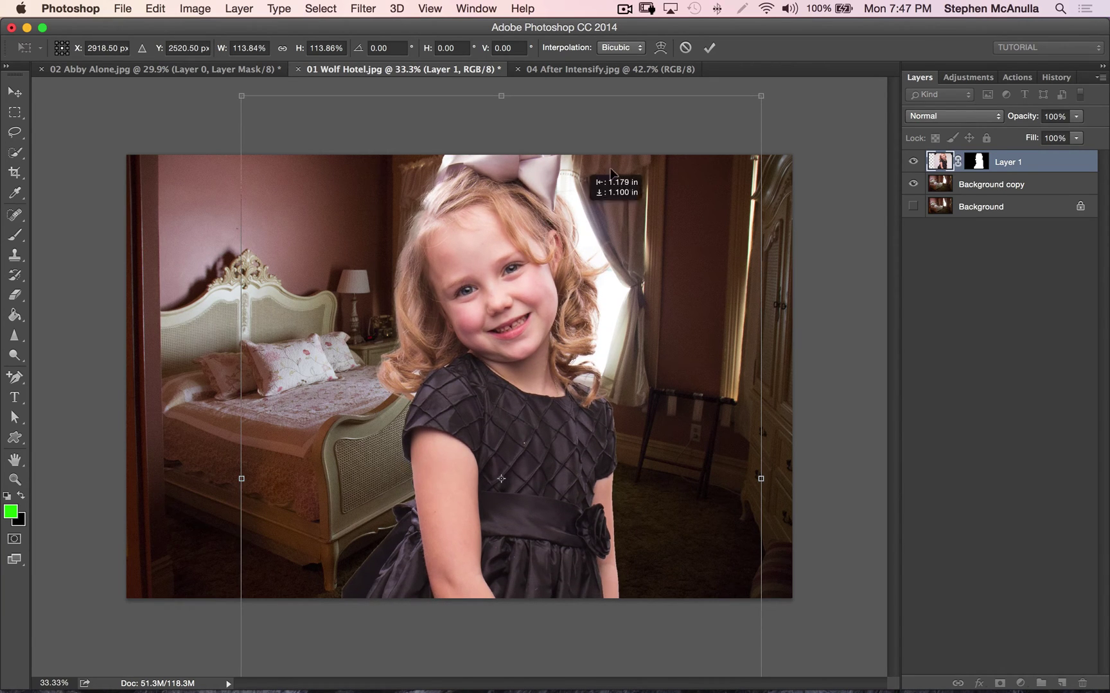
left_click_drag(761, 99, 775, 77)
mouse_move(555, 237)
left_mouse_down()
mouse_move(538, 272)
mouse_move(552, 246)
left_mouse_up()
key("Return")
left_click(175, 48)
Shift the girl's layer slightly left to approximate her placement in 04 After Intensify.jpg, comparing the two images at the same zoom
left_click(580, 68)
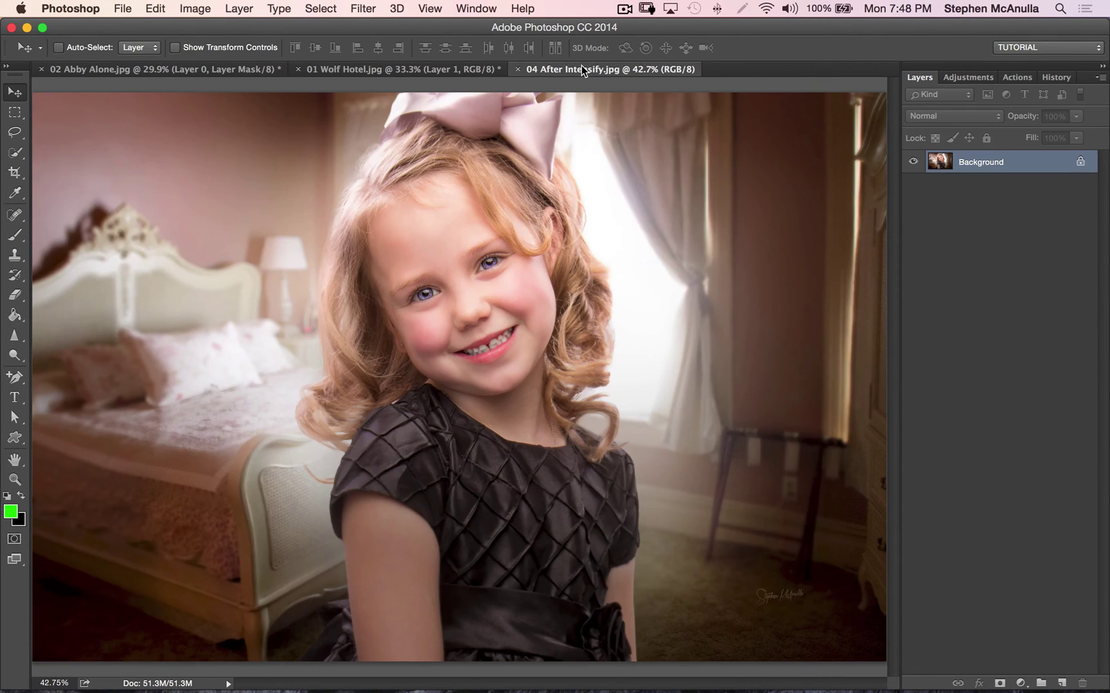
left_click(456, 71)
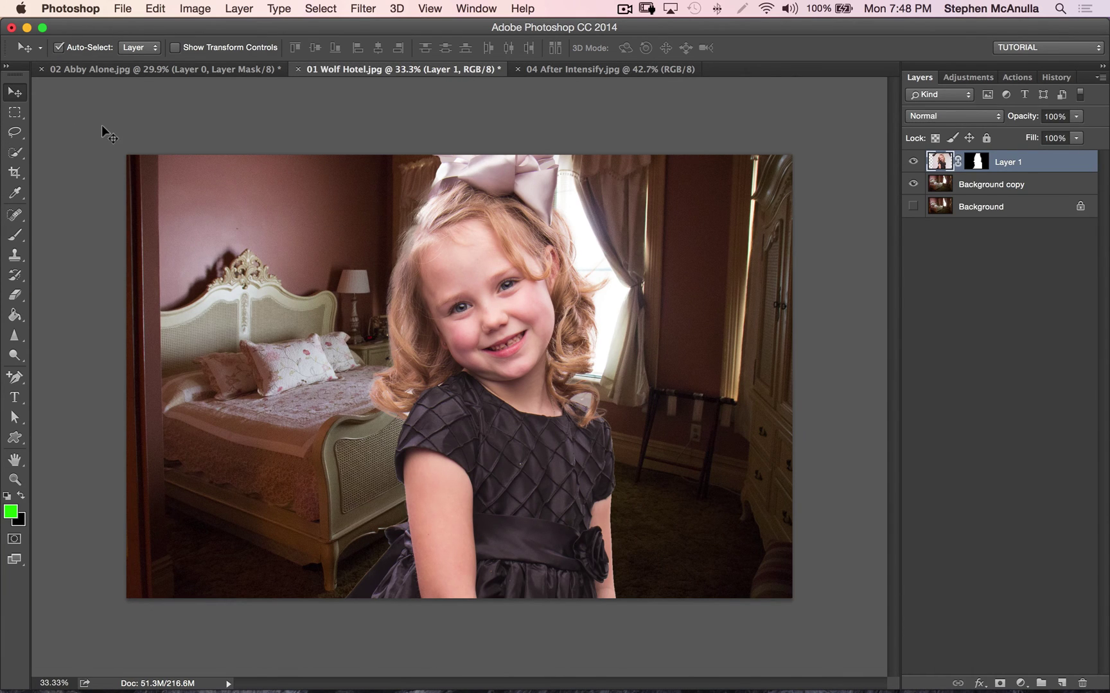
key("super+0")
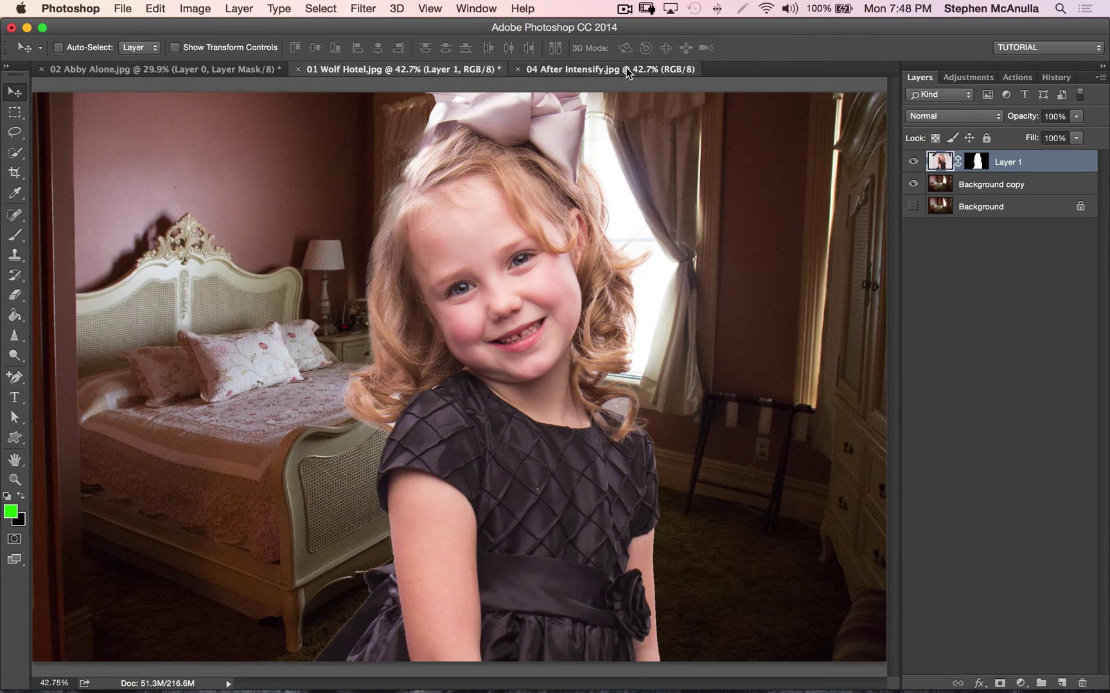
left_click(626, 68)
left_click(473, 71)
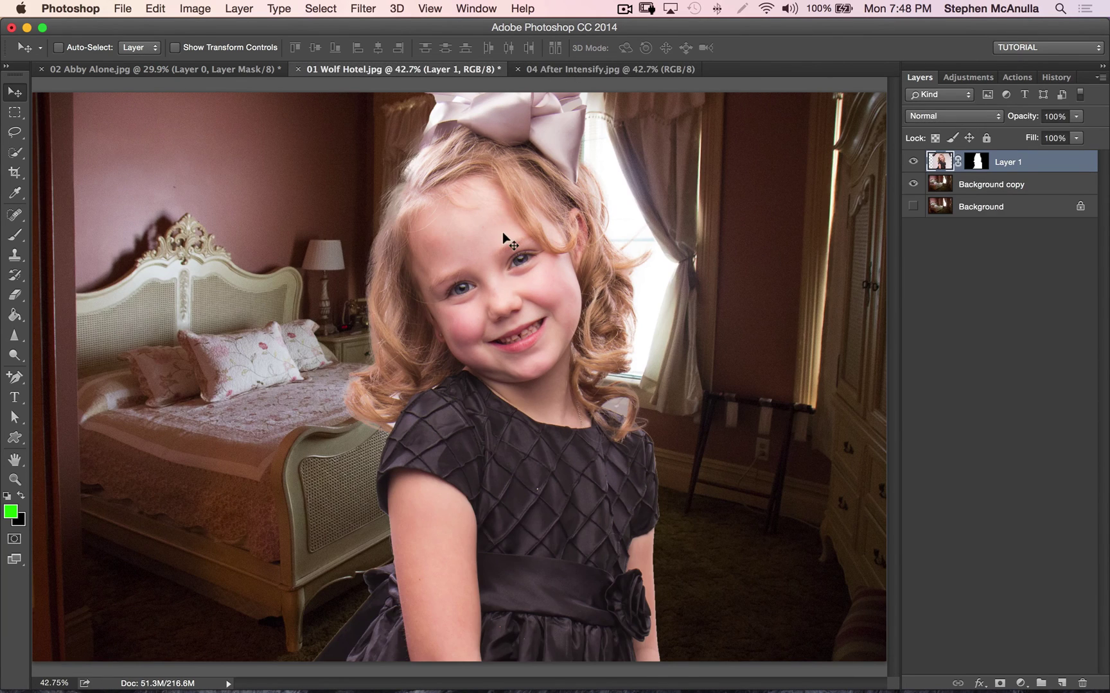
left_click(607, 72)
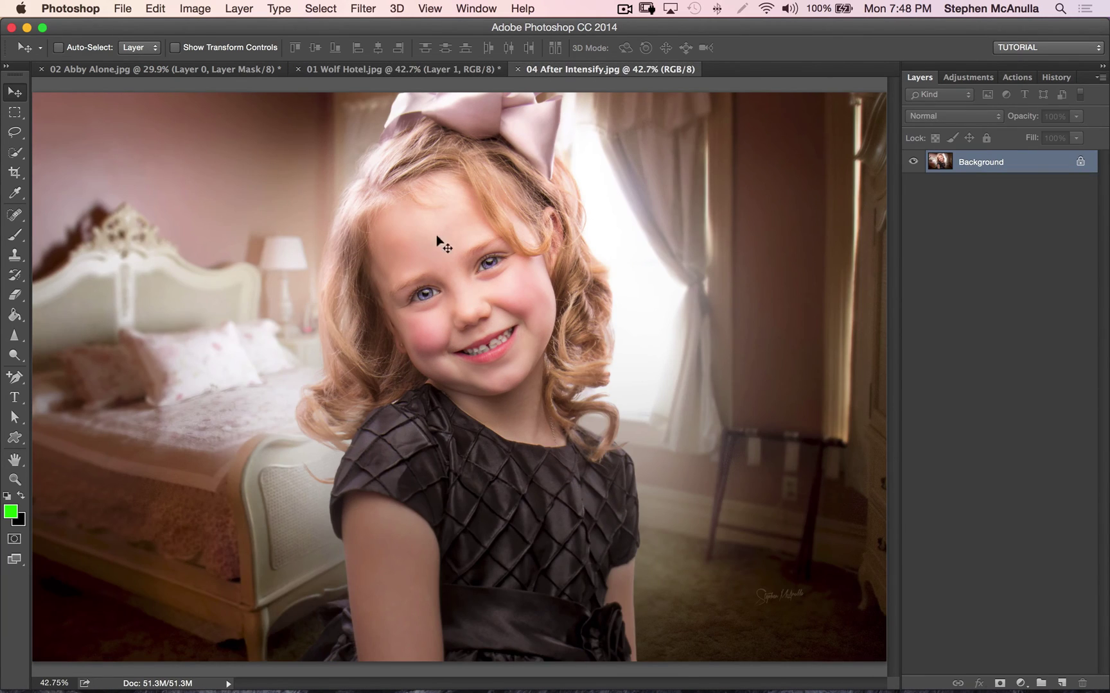
left_click(478, 70)
left_click_drag(503, 240, 458, 240)
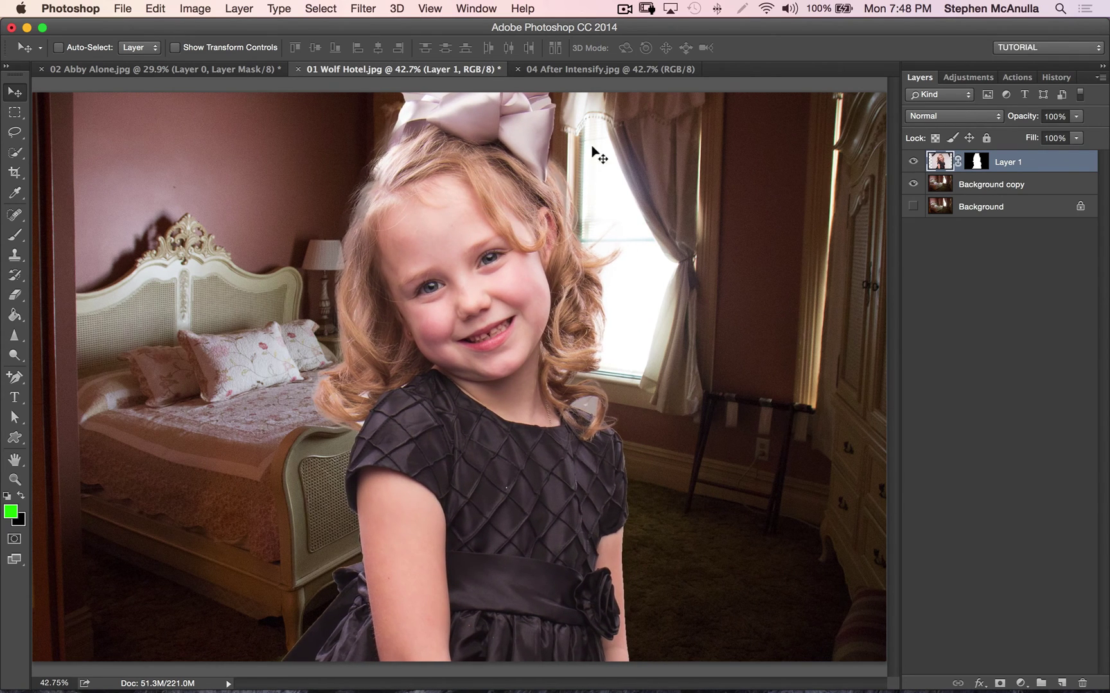
left_click(584, 69)
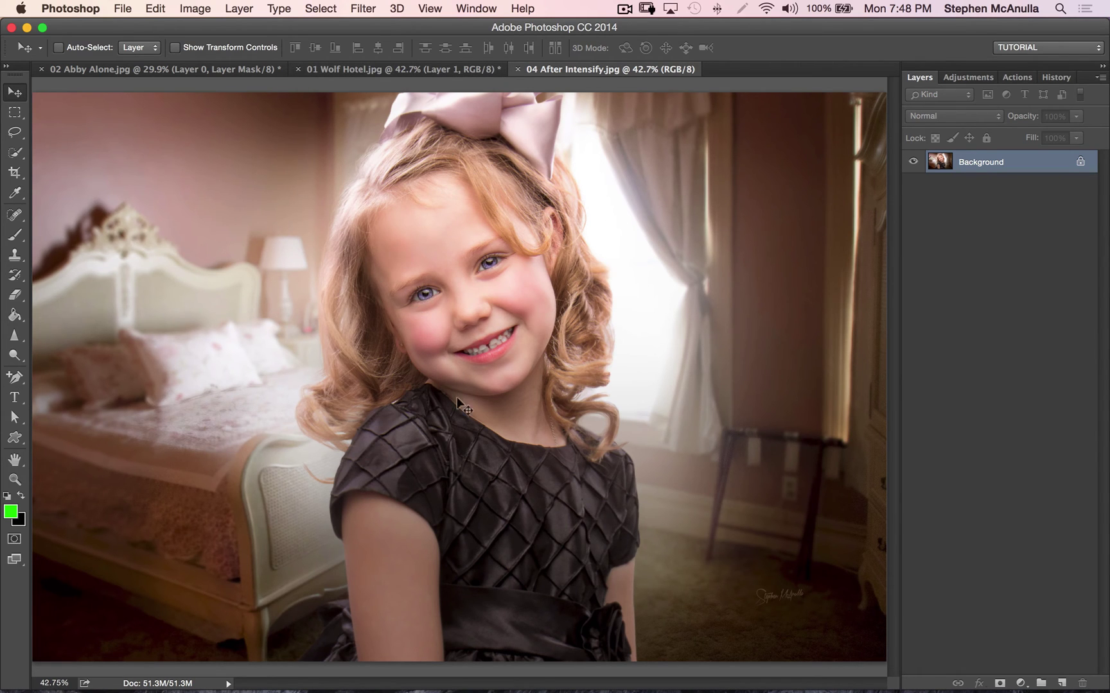
left_click(398, 69)
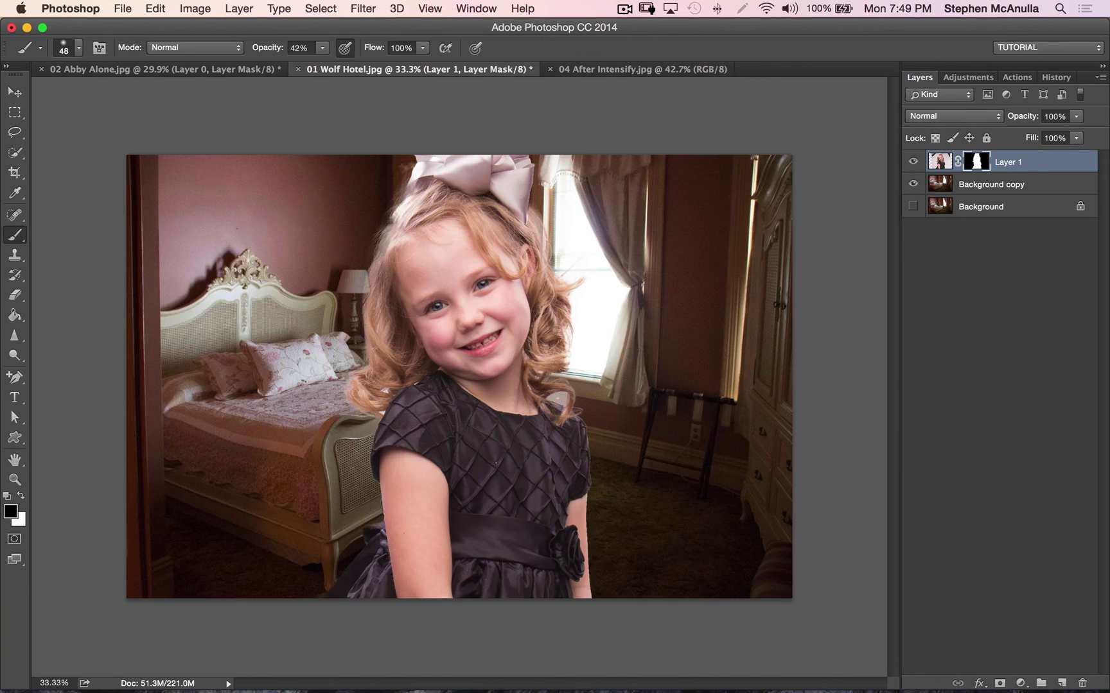
On a new layer above the girl, paint fine strands along the lamp-side edge of her hair with sampled hair colours, brush 4 px, opacity 42%
key("super+1")
left_click_drag(261, 170, 365, 359)
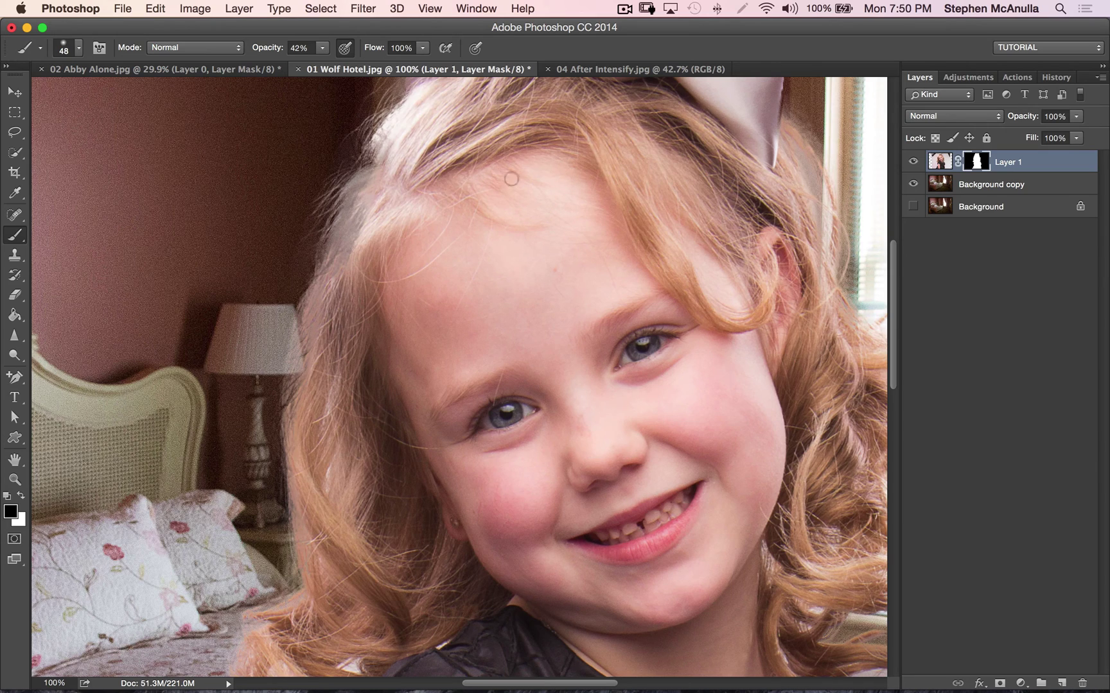
left_click(1061, 684)
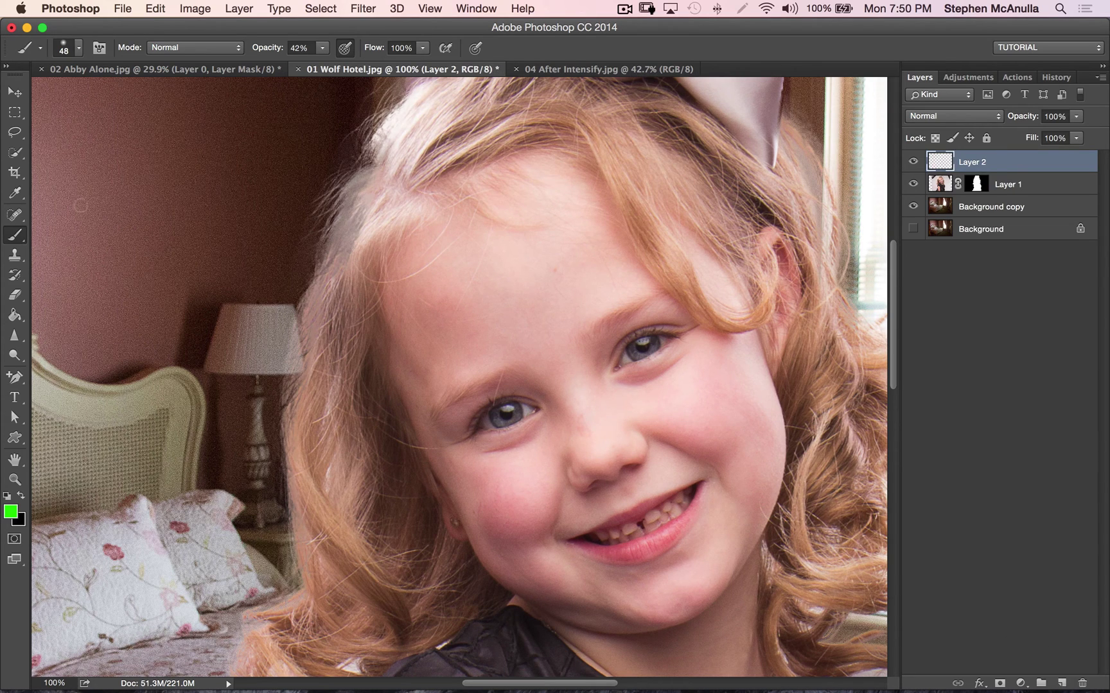
left_click_drag(404, 206, 384, 200)
left_click(356, 232, "alt")
left_click(352, 237, "ctrl+alt")
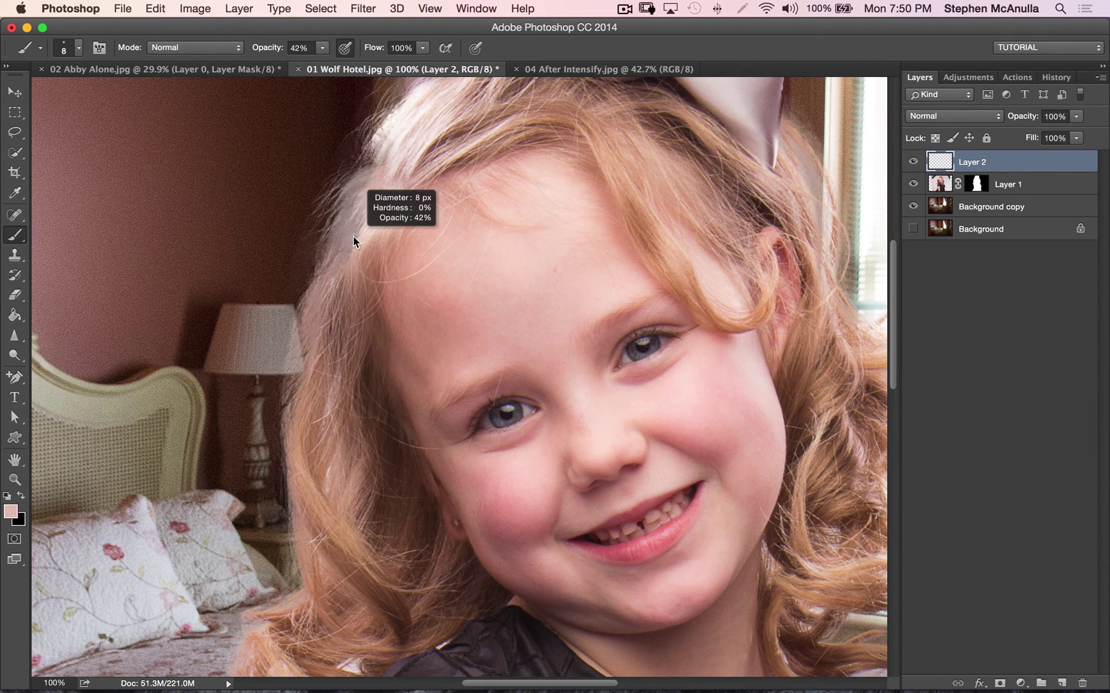
left_click_drag(350, 237, 350, 236)
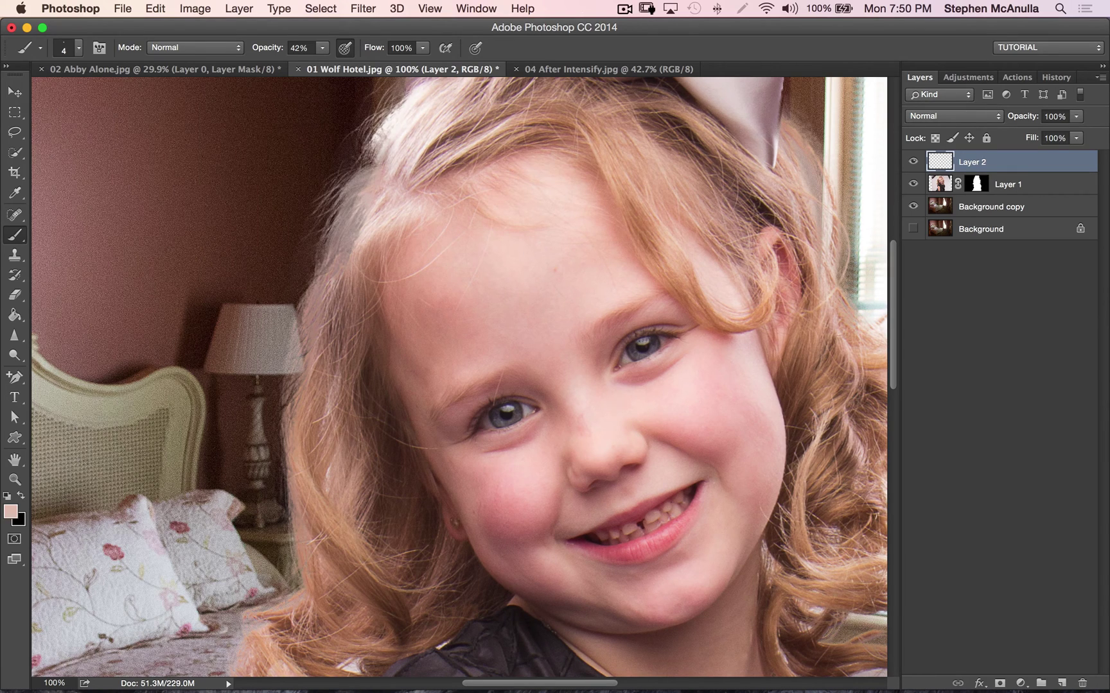
left_click_drag(352, 177, 328, 219)
left_click(428, 149, "alt")
left_click(374, 196, "alt")
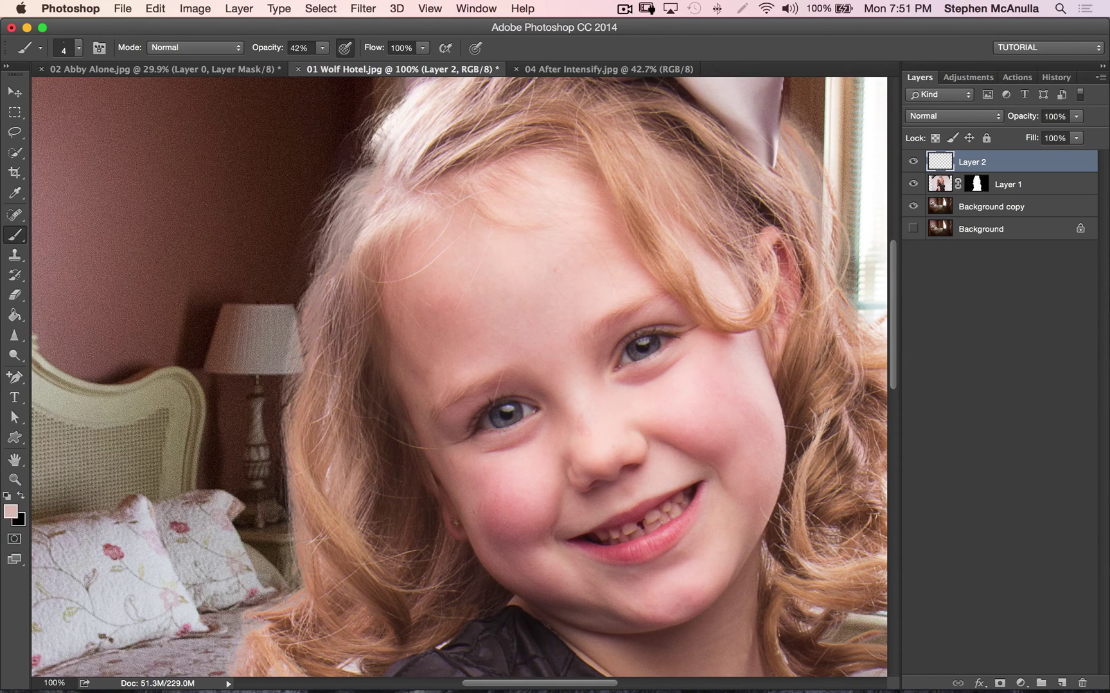
Compare the girl's hair with and without the painted strands, both at 100% and in the whole composite
left_click(913, 162)
left_click(913, 161)
left_click(913, 160)
left_click(916, 159)
key("super+minus")
key("super+minus")
key("super+minus")
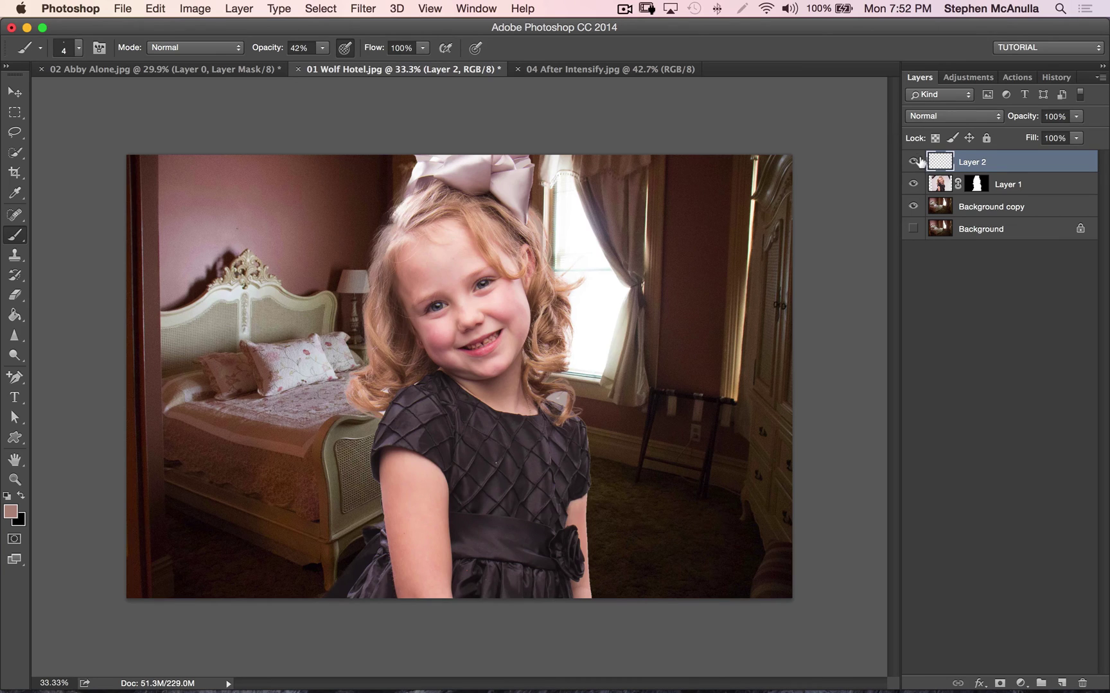
left_click(913, 161)
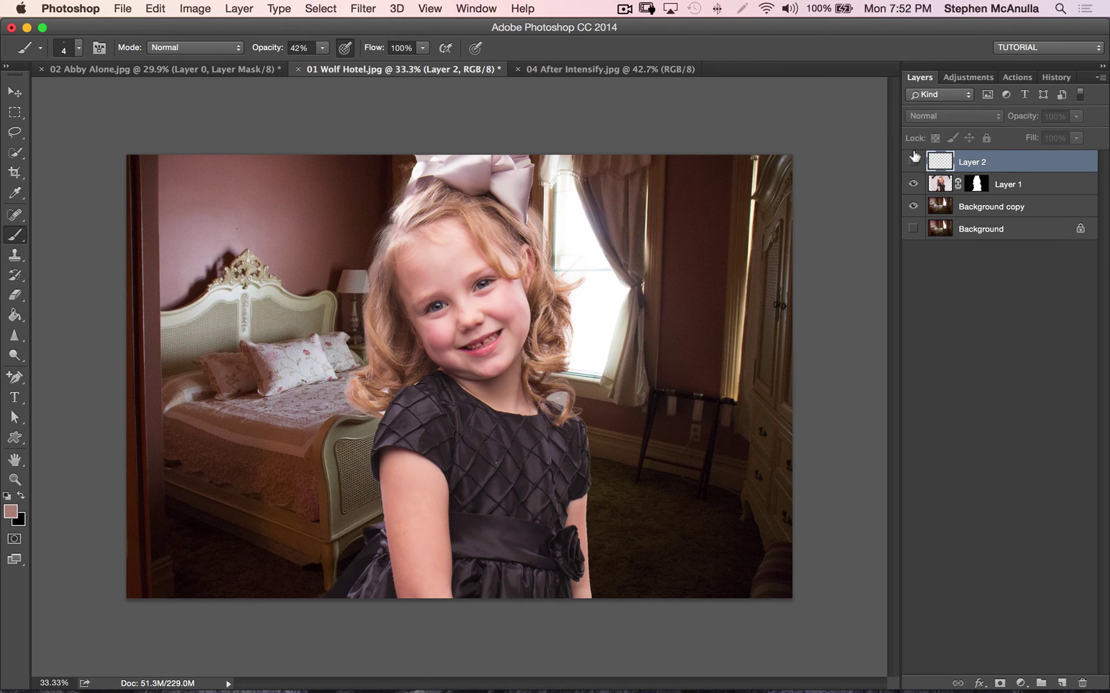
left_click(913, 160)
left_click(913, 160)
left_click(913, 160)
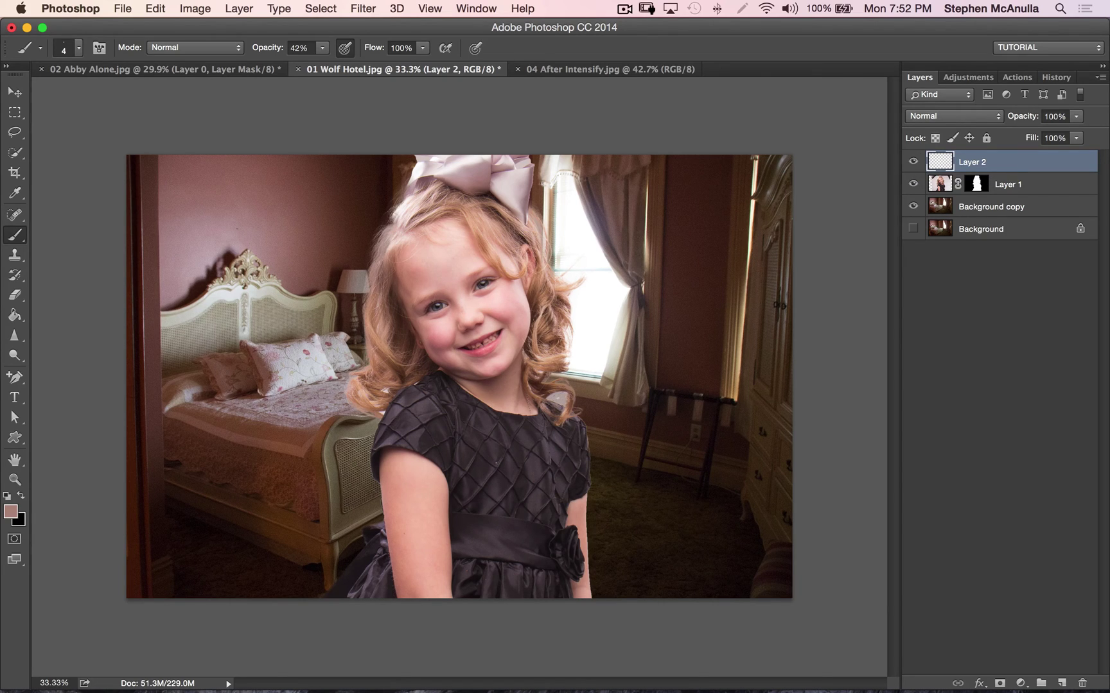
Review the composite at 66.7% and 33.3%, the finished reference 04 After Intensify.jpg, and the girl's original cut-out image
key("super+plus")
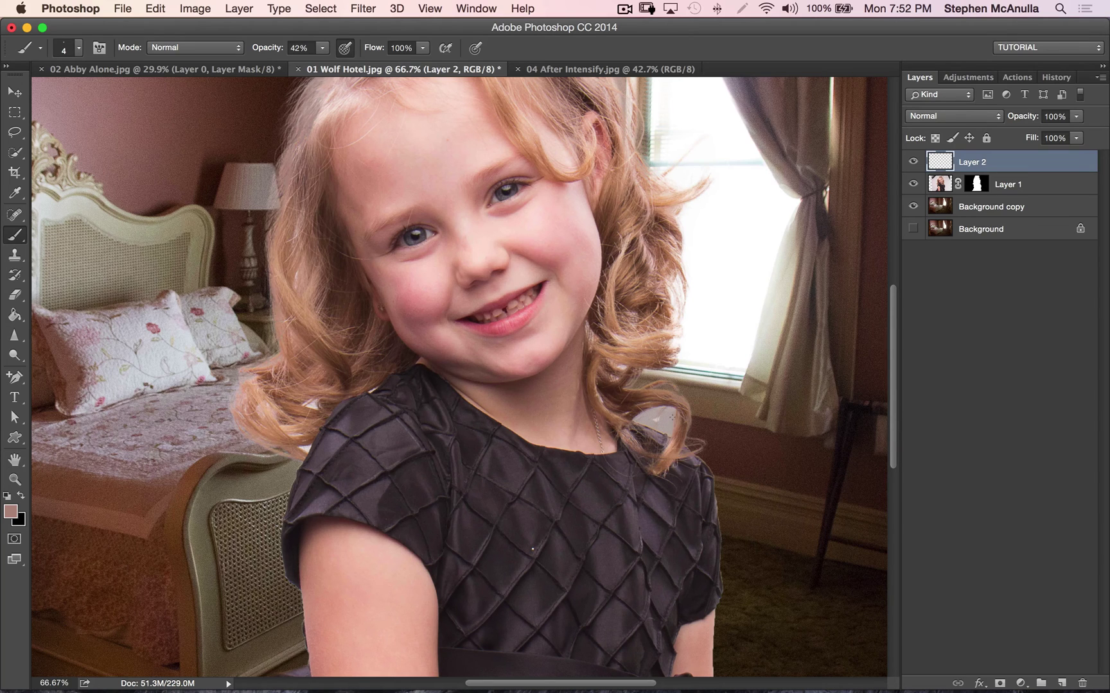
key("super+minus")
key("super+minus")
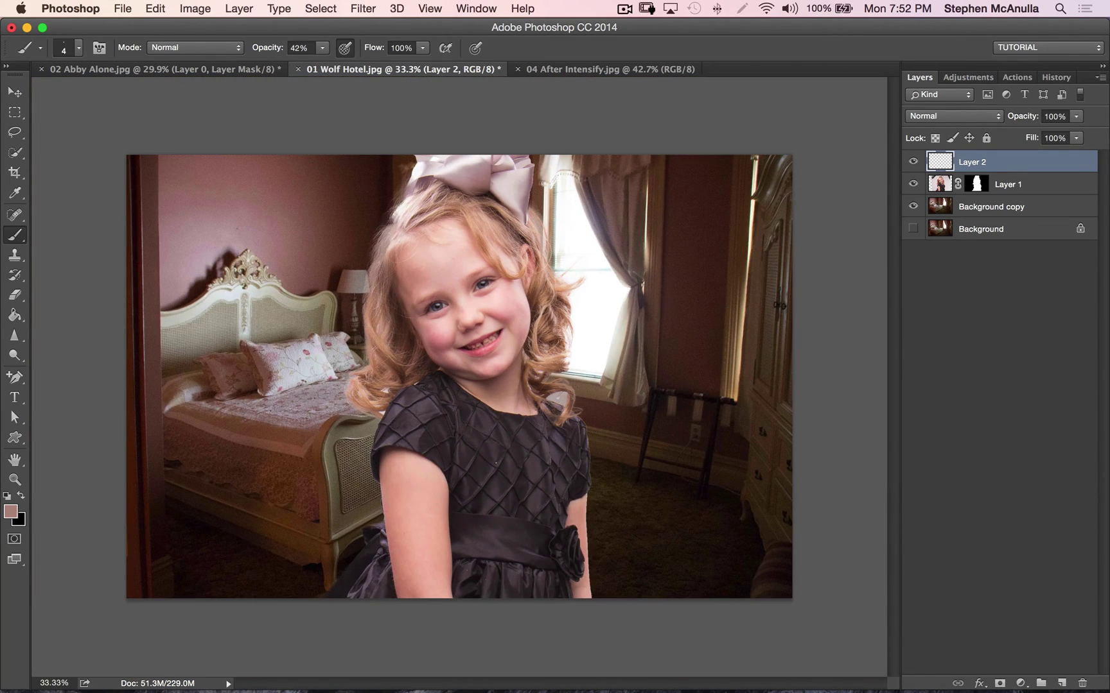
left_click(607, 70)
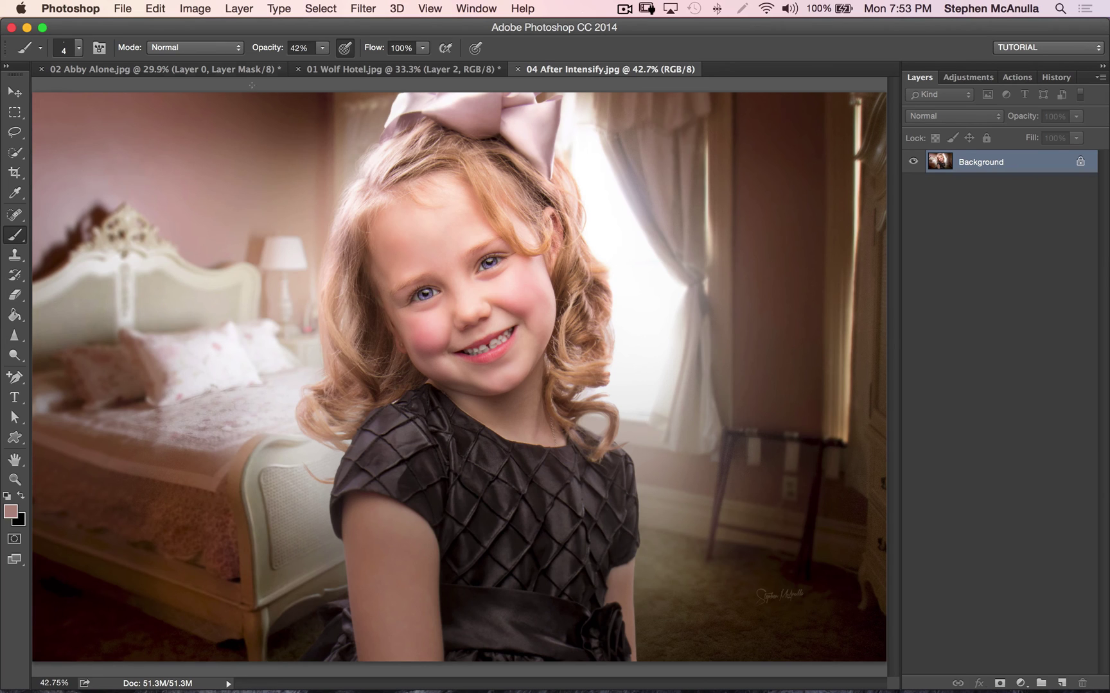
left_click(218, 69)
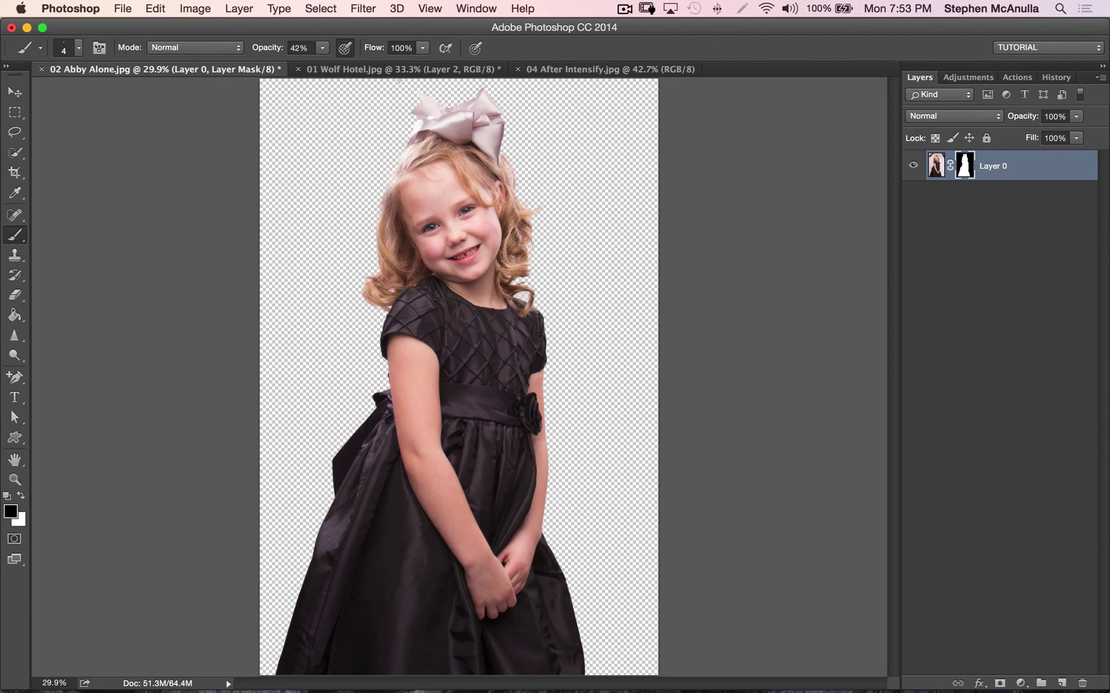
left_click(478, 69)
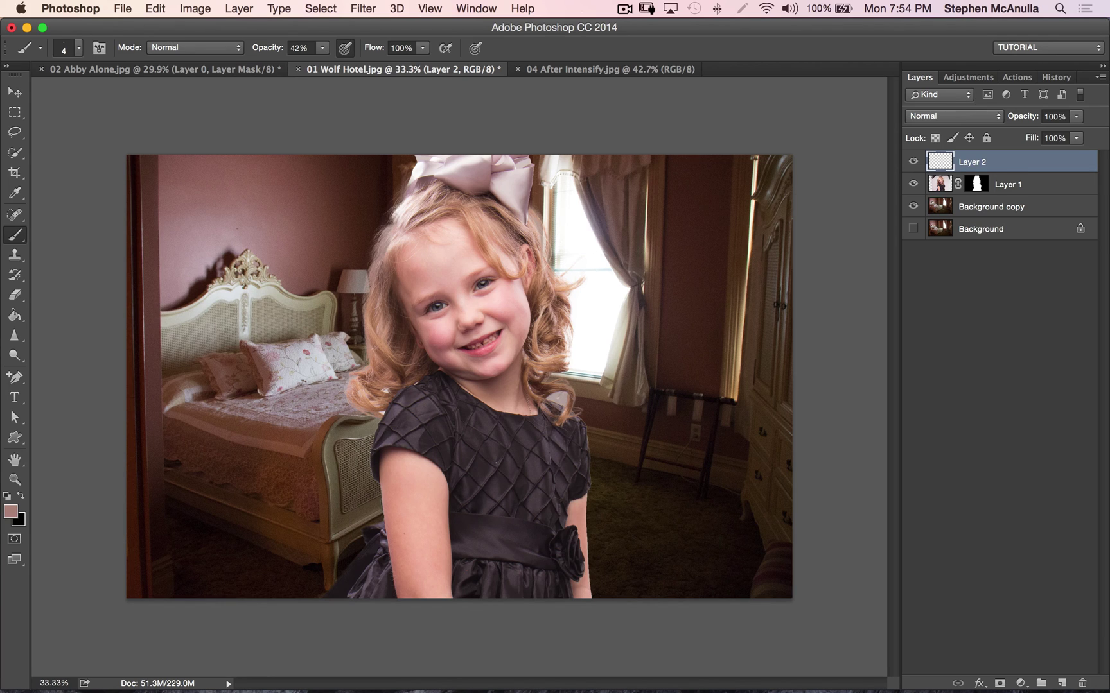
Bring up the adjustment layer choices for the hotel composite
left_click(992, 78)
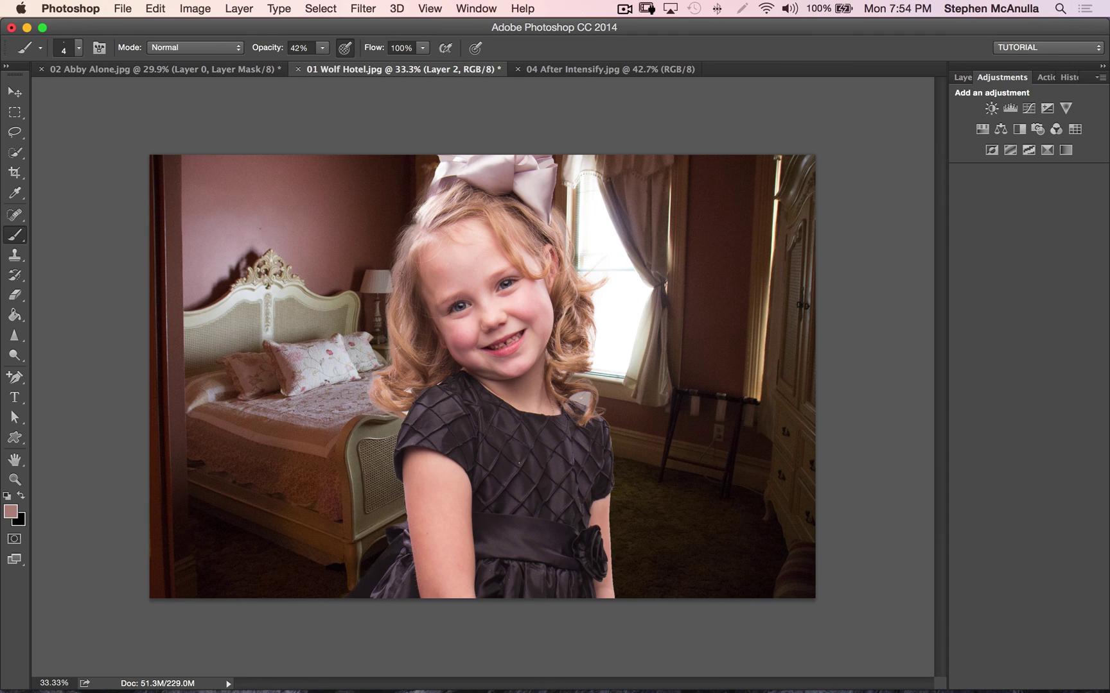